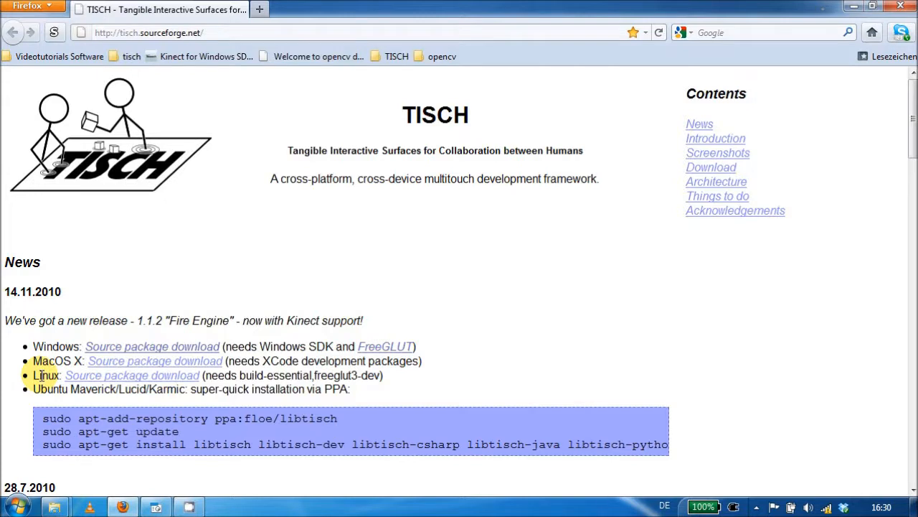
- Download the TISCH Windows source package libtisch-1.1.2.zip and save it in the VideoTutorials_Materials Demo folder
click(108, 348)
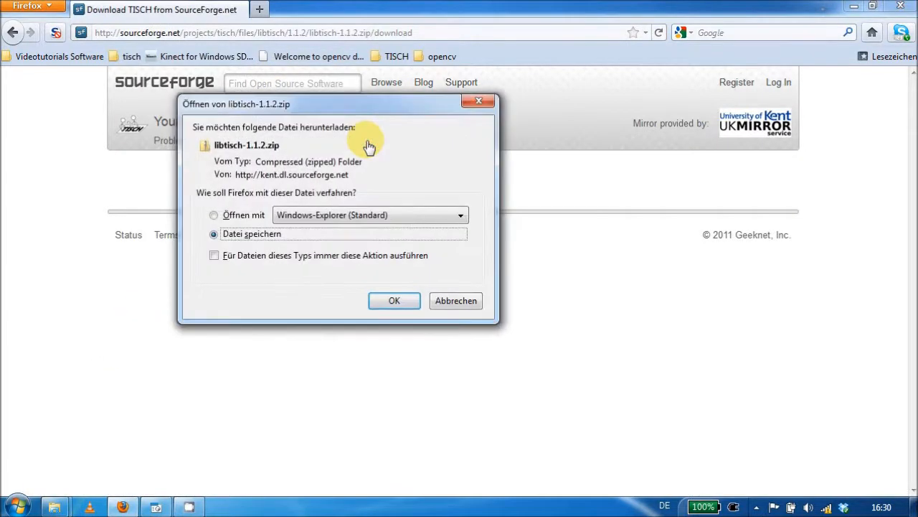
click(394, 301)
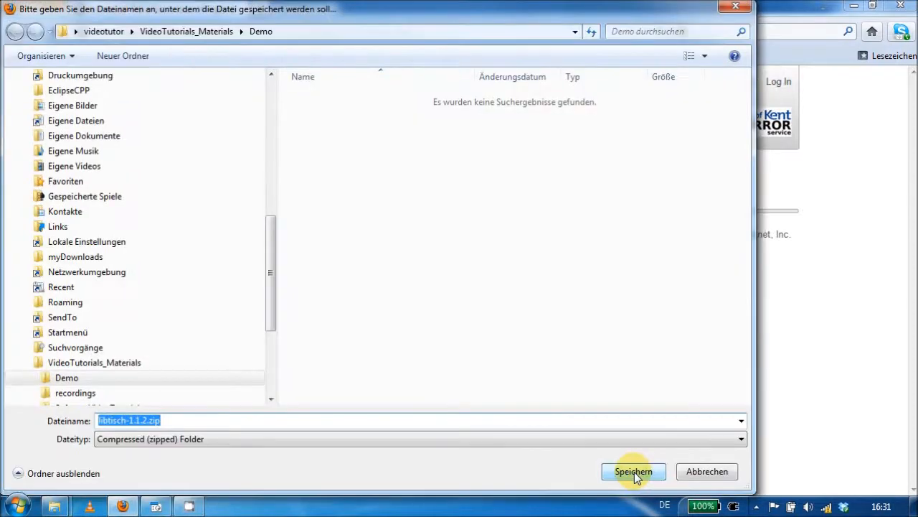
click(111, 380)
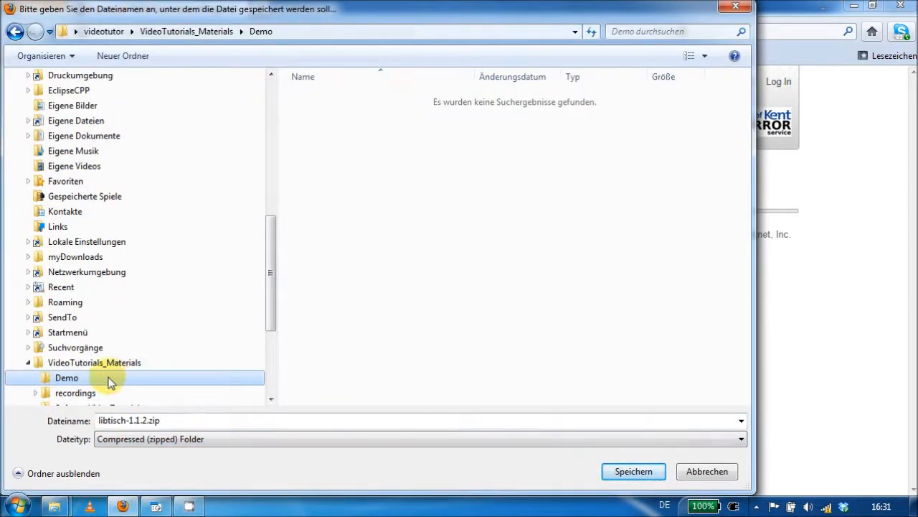
click(633, 472)
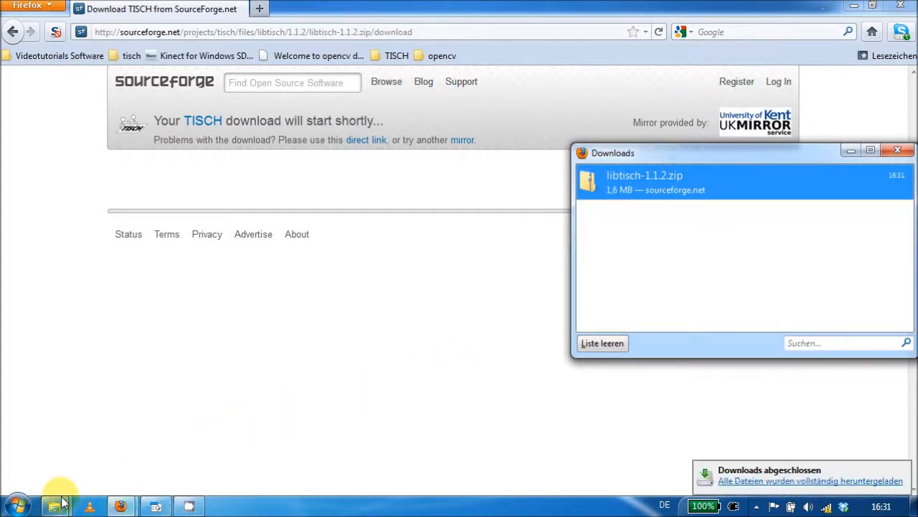
- Switch to the Demo folder in Windows Explorer and extract libtisch-1.1.2.zip there with 7-Zip
mouse_move(63, 502)
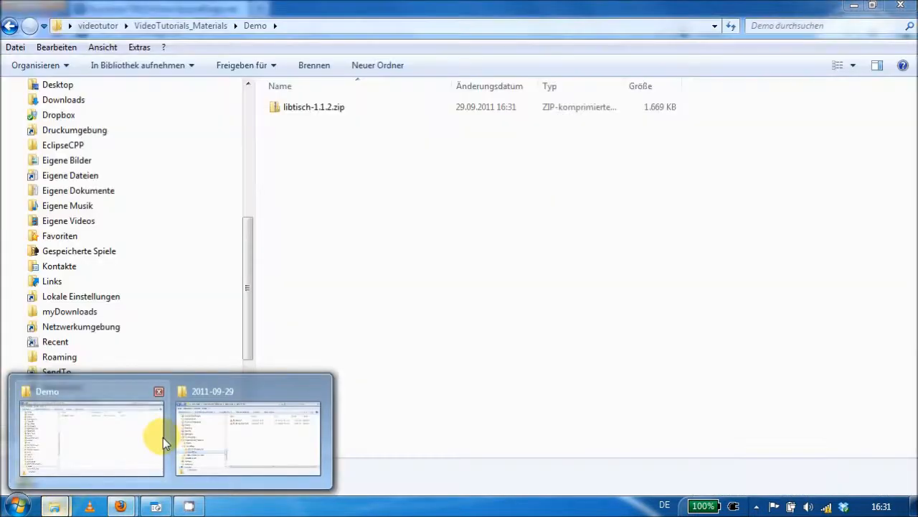
click(163, 437)
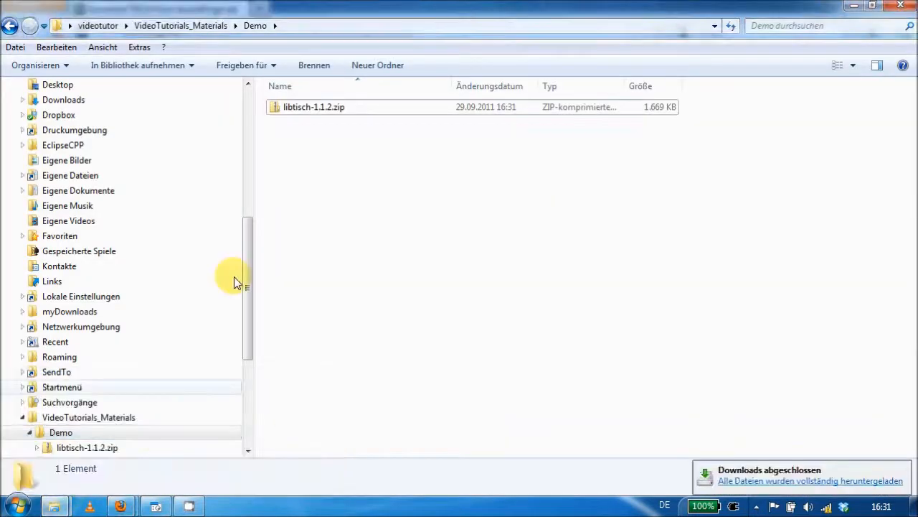
right_click(350, 110)
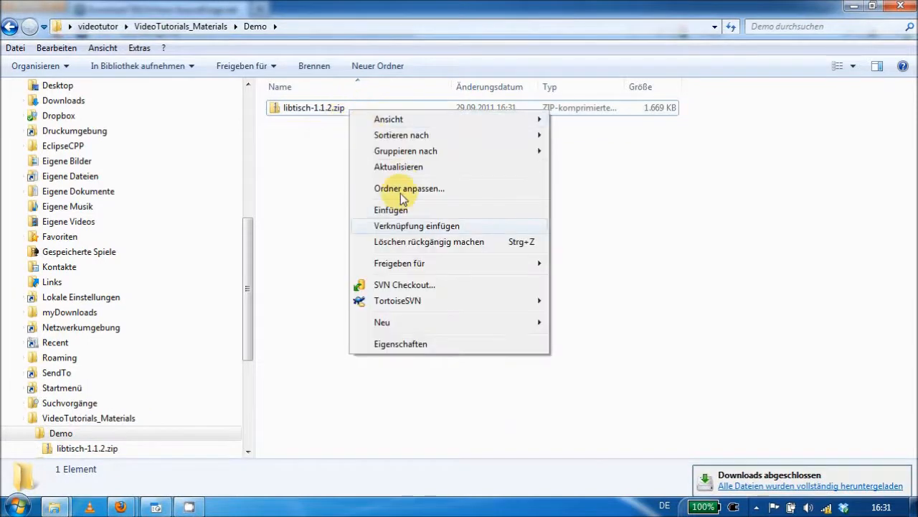
click(337, 108)
right_click(338, 108)
mouse_move(430, 267)
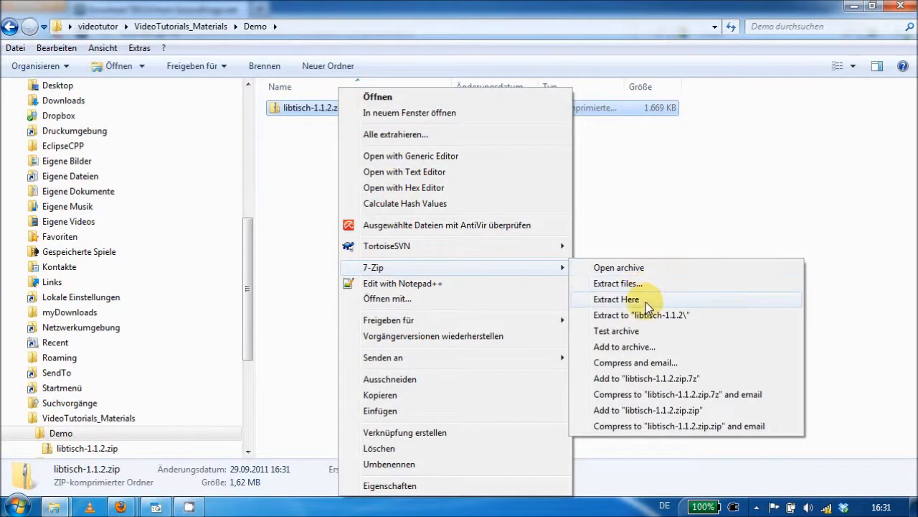
click(646, 301)
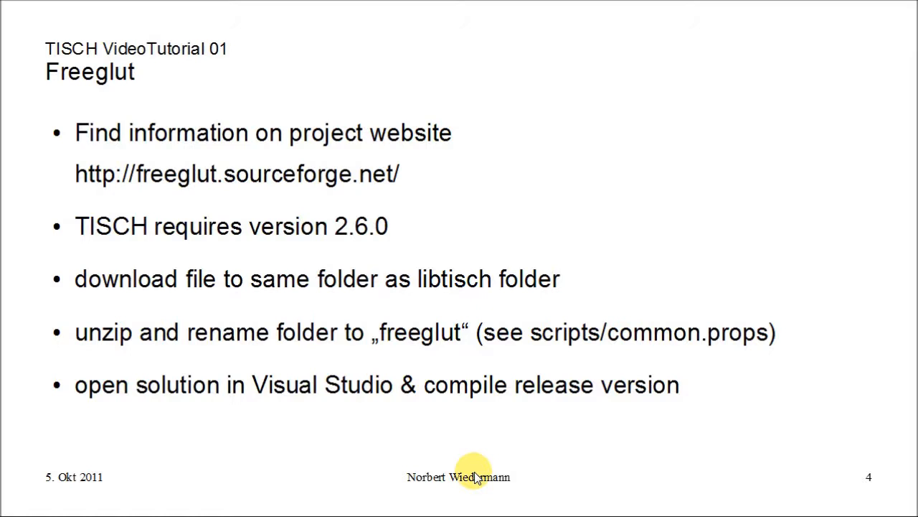
- Switch to Firefox, open the FreeGLUT link from the TISCH page in a new tab and go to its downloads section
key(alt+Tab)
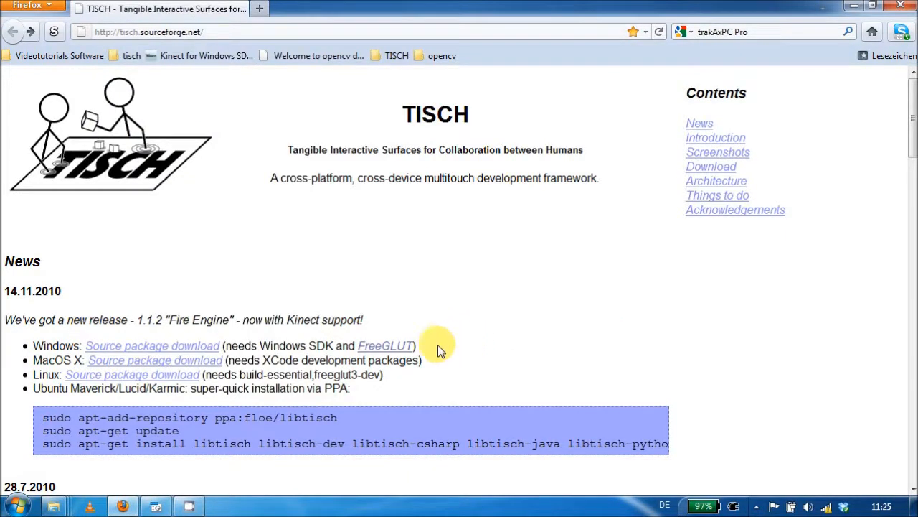
right_click(402, 350)
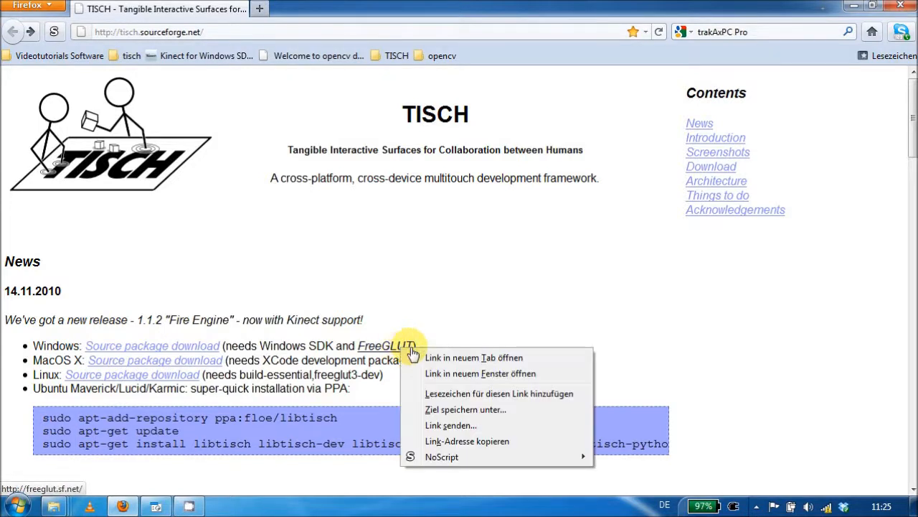
click(445, 356)
click(386, 11)
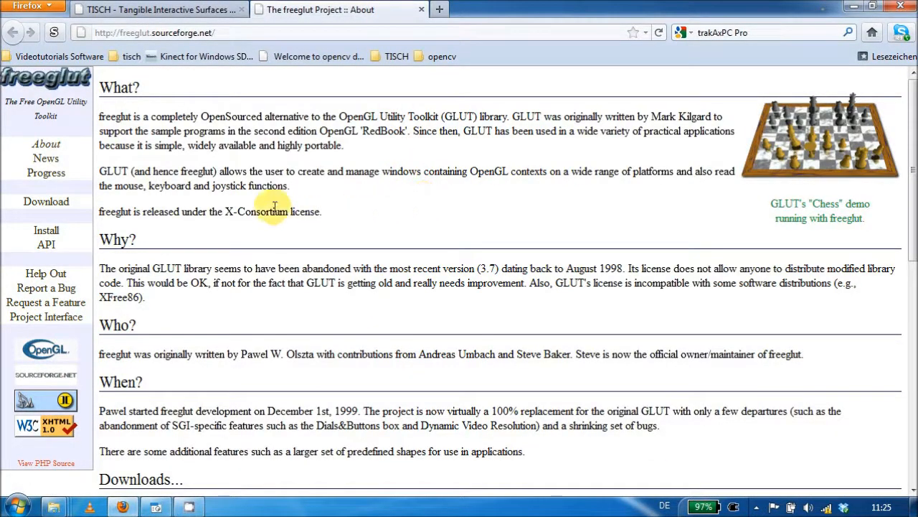
click(45, 205)
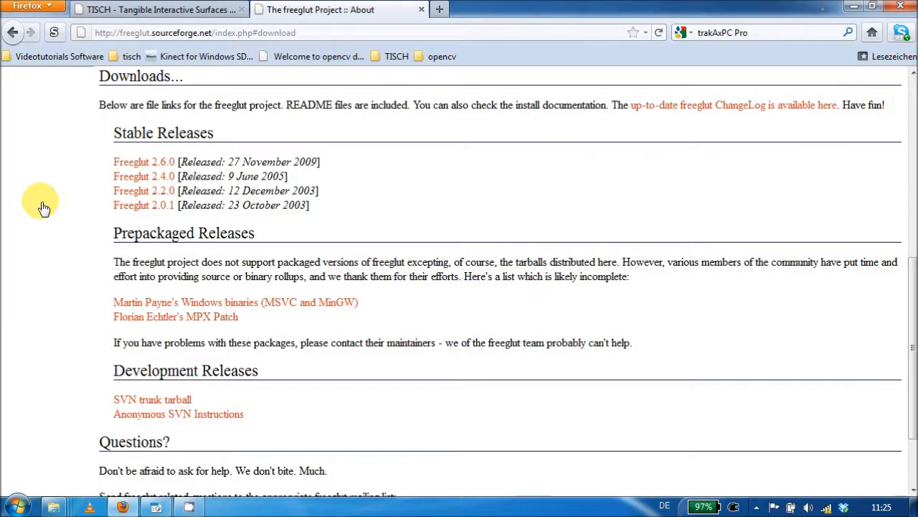
- Download the stable release Freeglut 2.6.0 as freeglut-2.6.0.tar.gz and save it in the Demo folder
click(135, 164)
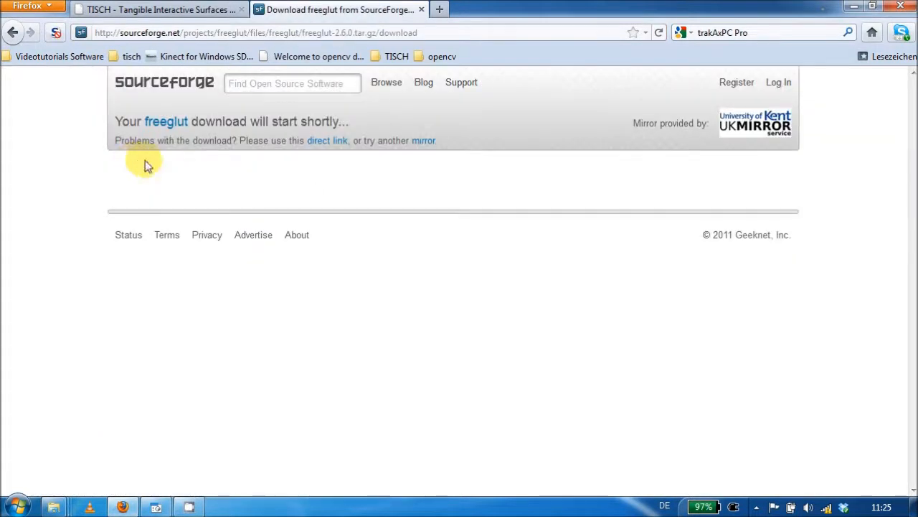
click(329, 141)
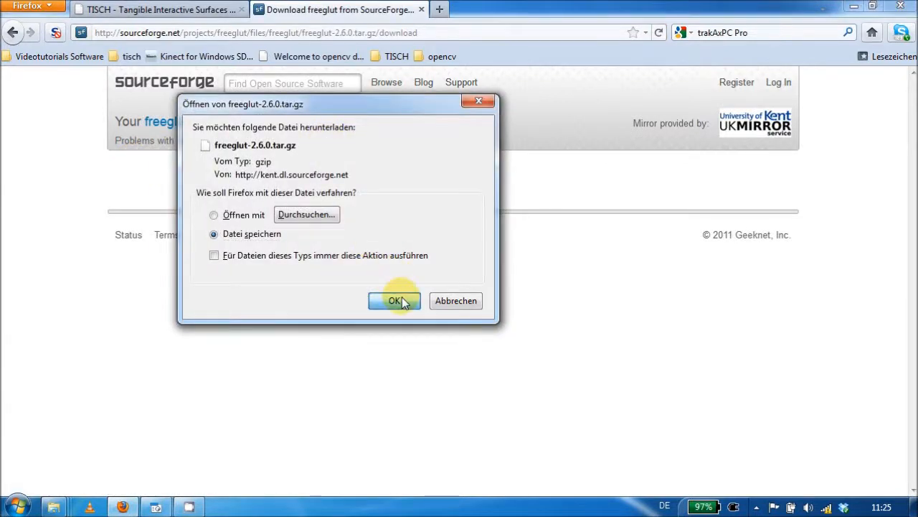
click(397, 300)
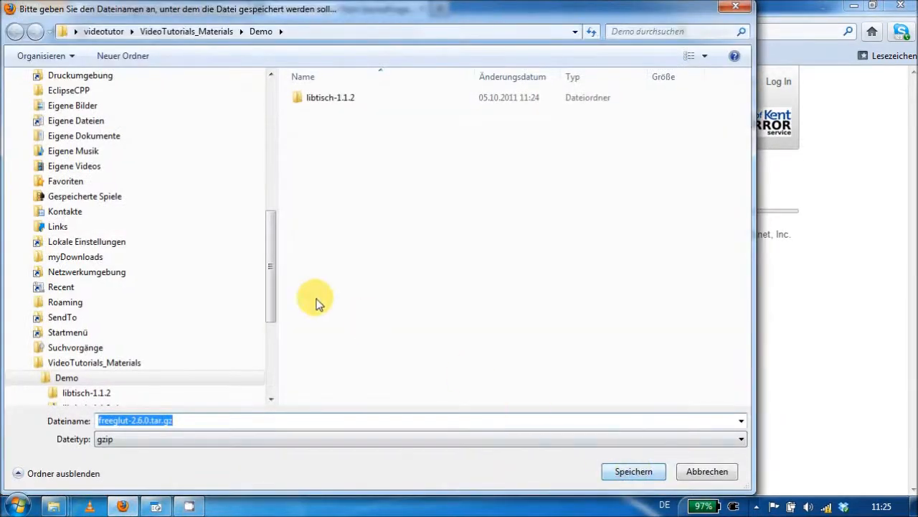
click(81, 379)
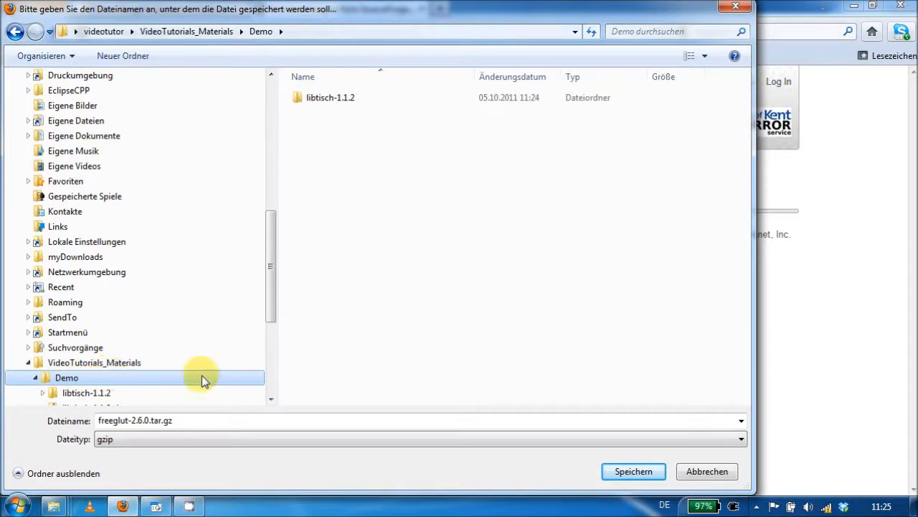
click(634, 474)
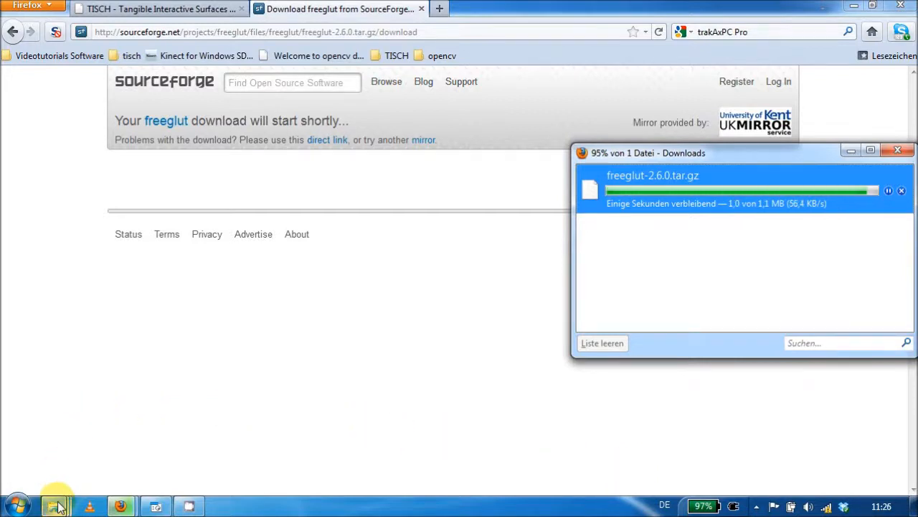
- Switch to the Demo folder in Windows Explorer and extract freeglut-2.6.0.tar.gz there with 7-Zip
mouse_move(60, 506)
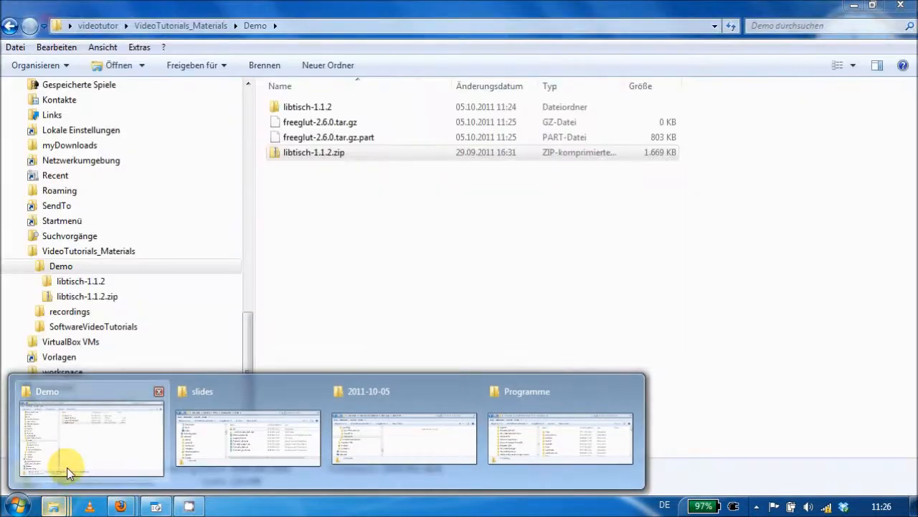
click(67, 472)
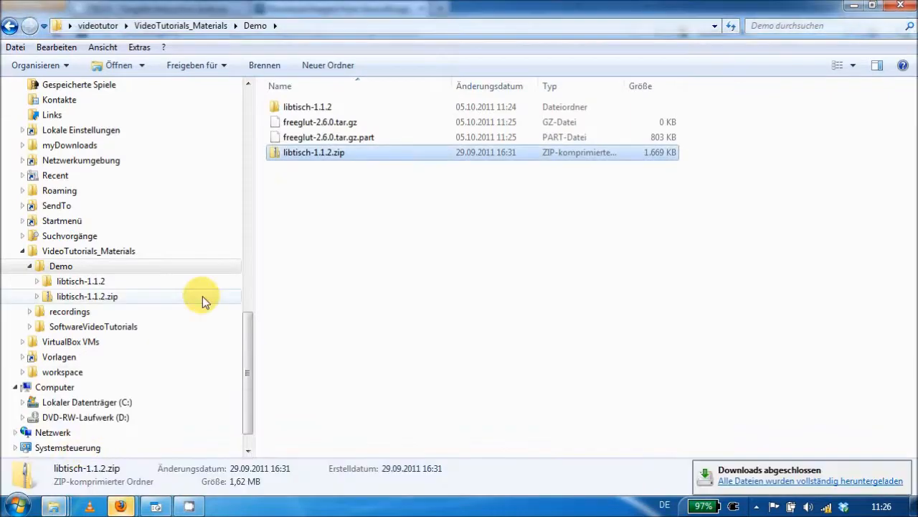
right_click(319, 123)
mouse_move(423, 148)
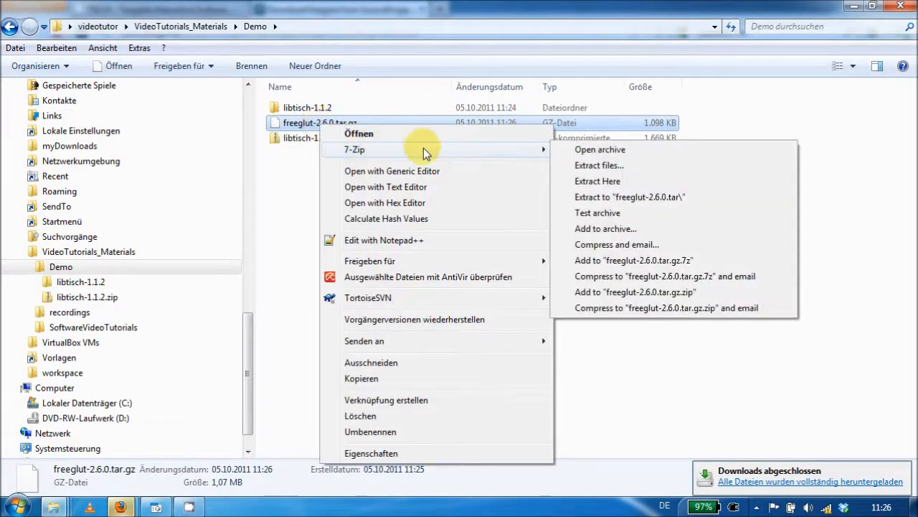
click(607, 183)
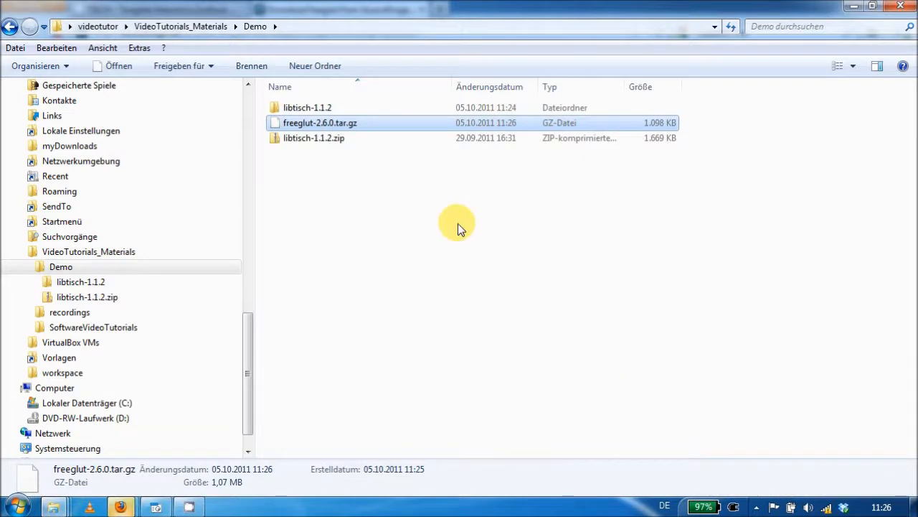
- Extract the unpacked freeglut-2.6.0.tar archive into the Demo folder with 7-Zip
click(338, 124)
right_click(338, 123)
mouse_move(502, 143)
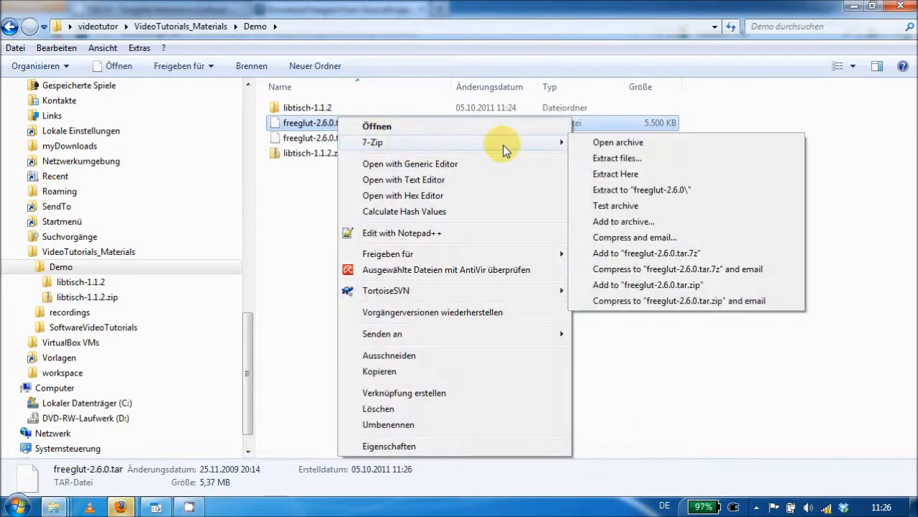
click(658, 178)
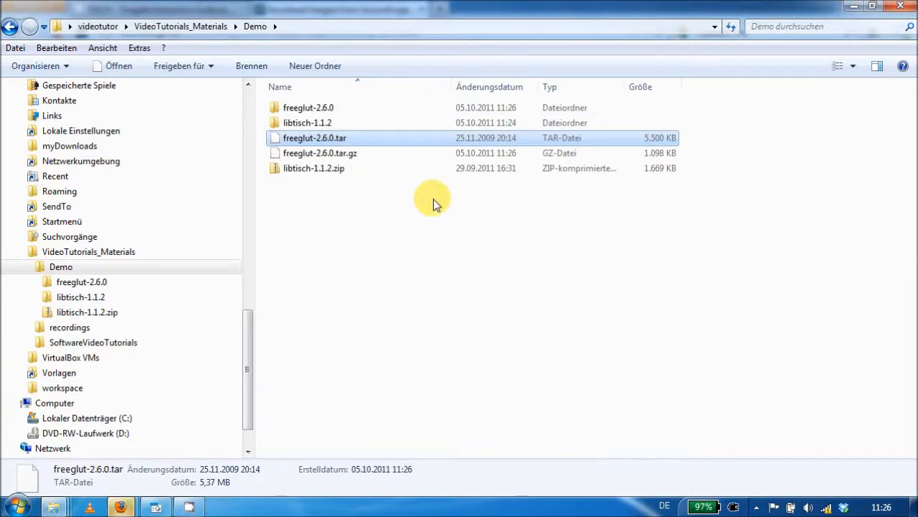
- Rename the extracted freeglut-2.6.0 folder to freeglut
click(350, 109)
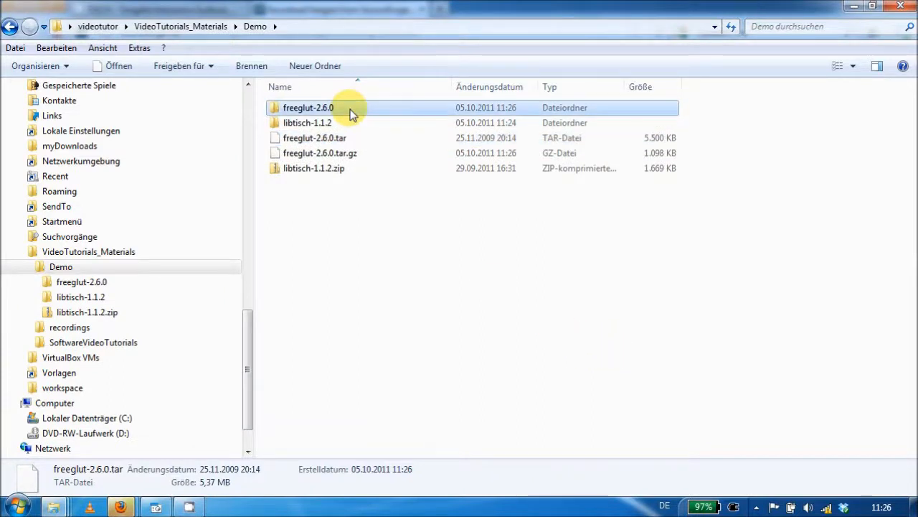
click(350, 109)
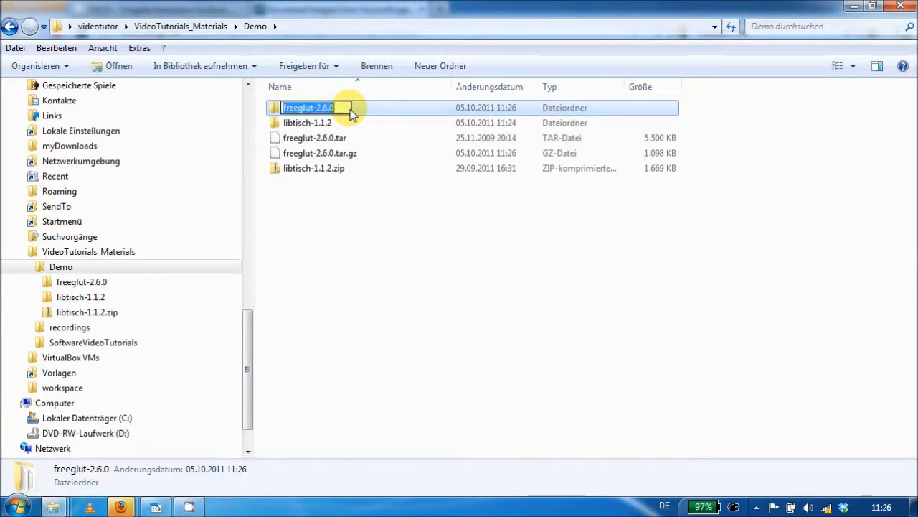
key(BackSpace)
key(BackSpace)
key(BackSpace)
key(BackSpace)
key(BackSpace)
key(BackSpace)
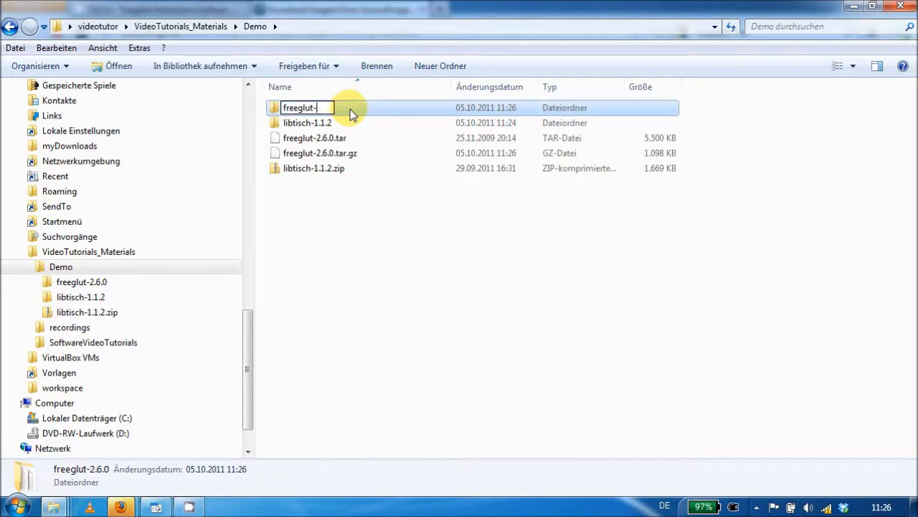
key(Return)
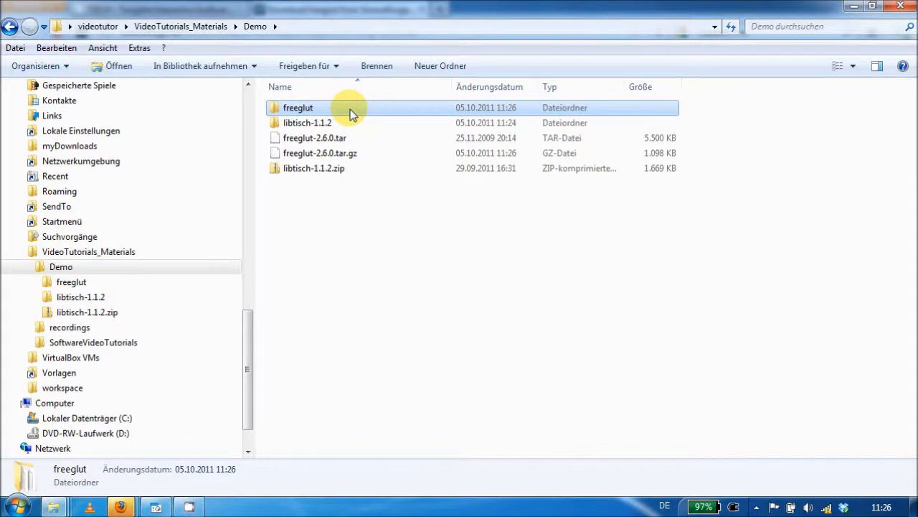
- Open freeglut.sln from the freeglut VisualStudio2008 folder in Visual Studio and complete the project conversion with the default options
double_click(350, 109)
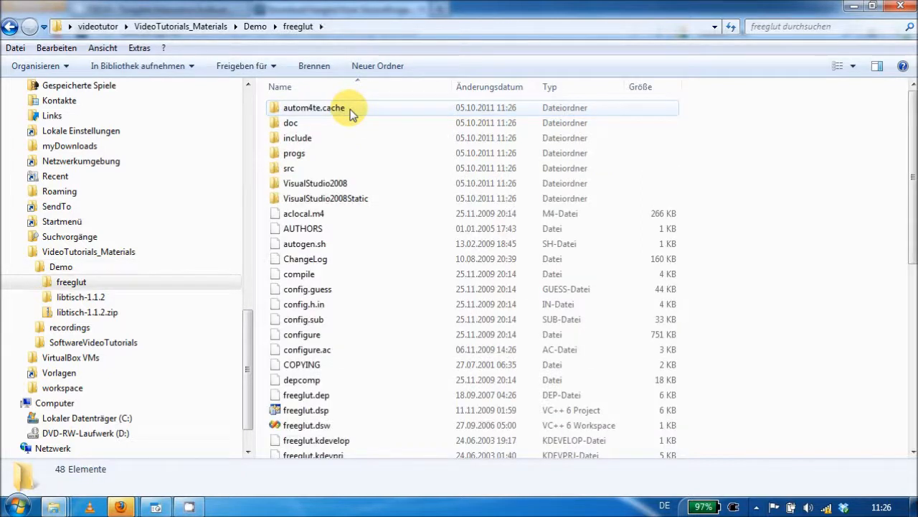
double_click(358, 183)
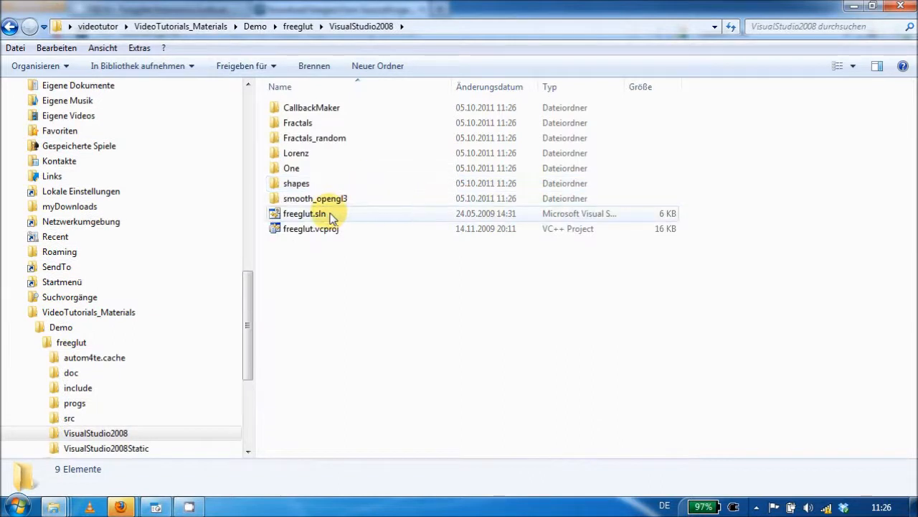
click(331, 218)
double_click(332, 215)
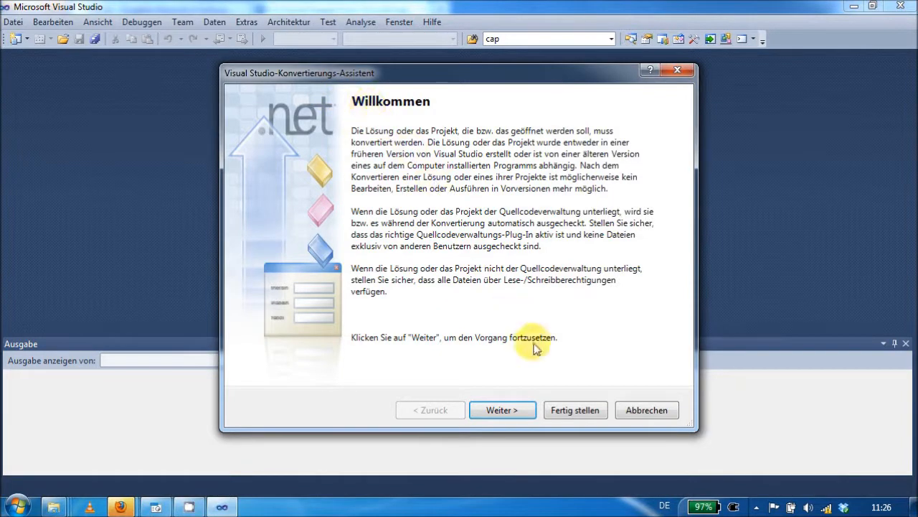
click(578, 412)
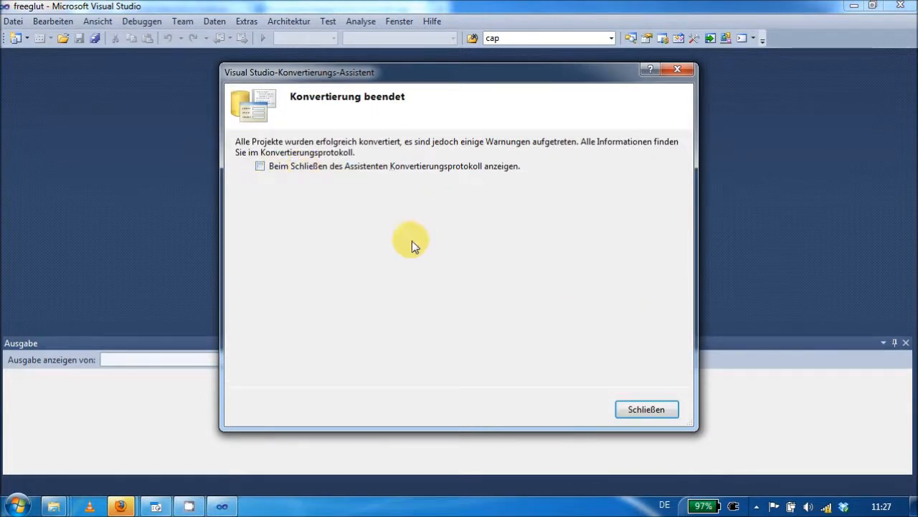
click(649, 411)
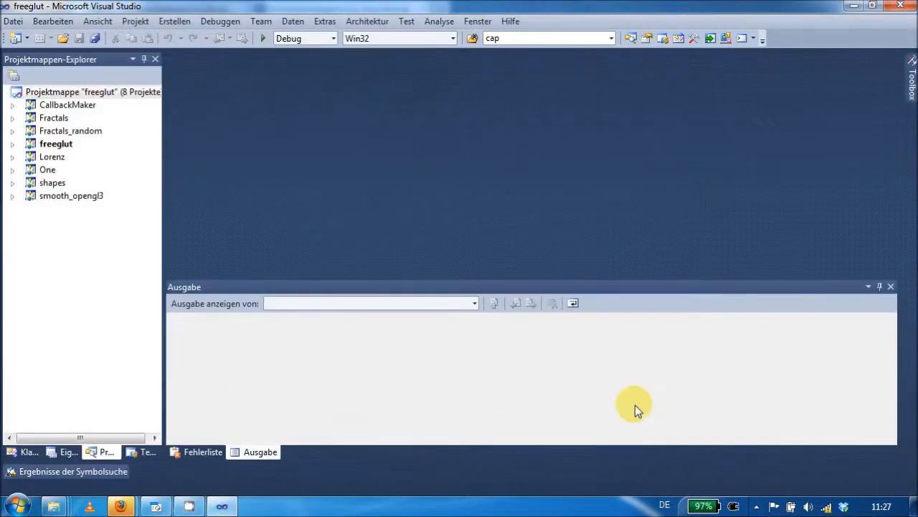
- Set the solution configuration to Release and build the freeglut solution
click(333, 40)
click(337, 63)
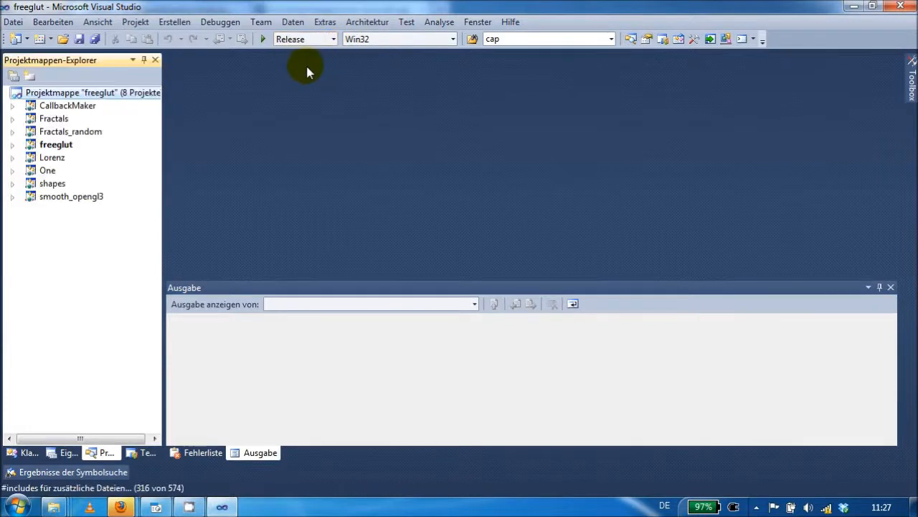
click(178, 22)
click(194, 38)
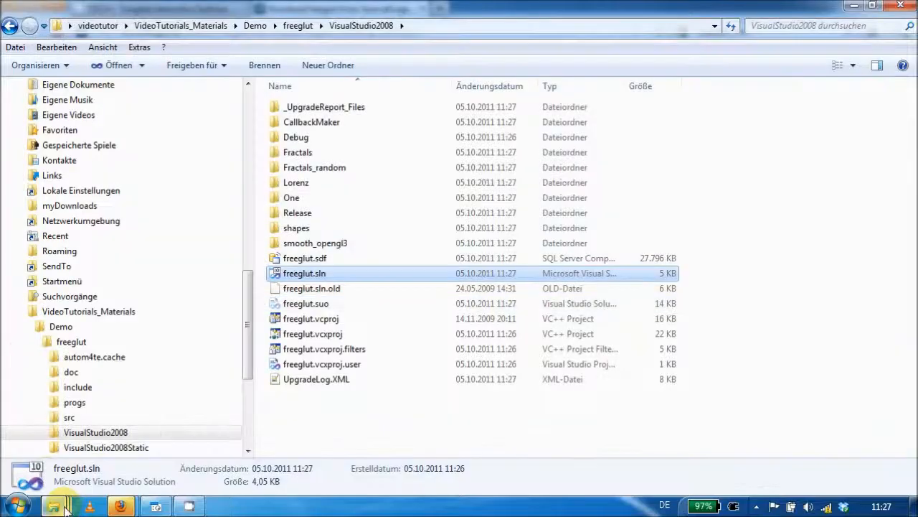
- Switch to Windows Explorer and open libtisch.sln from the Demo\libtisch-1.1.2 folder in Visual Studio
click(72, 468)
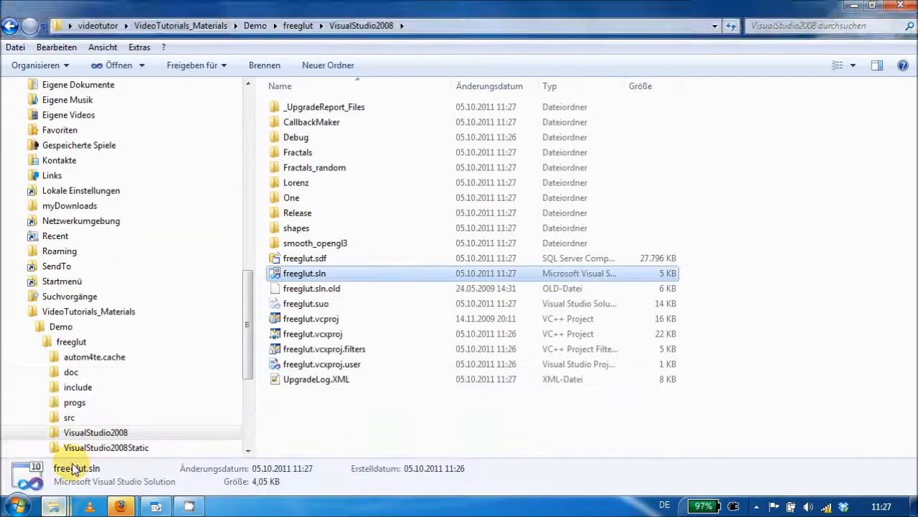
click(39, 342)
click(38, 356)
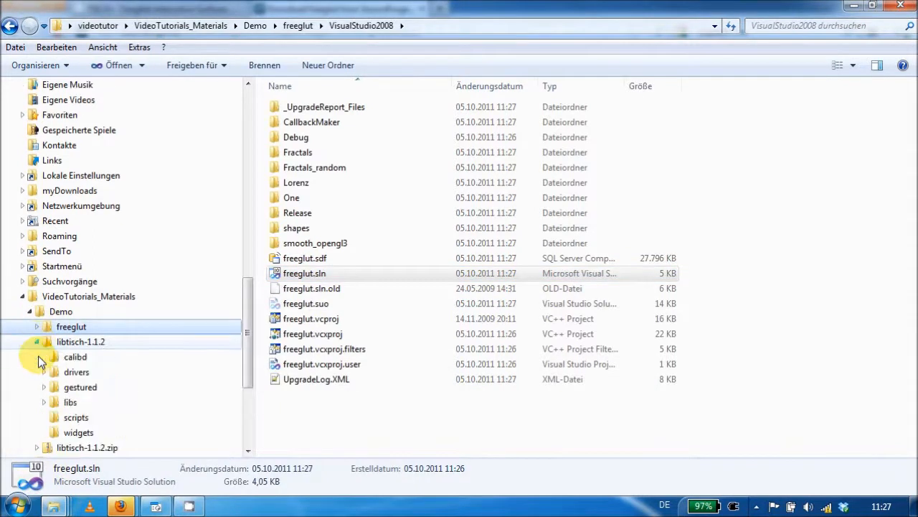
click(79, 343)
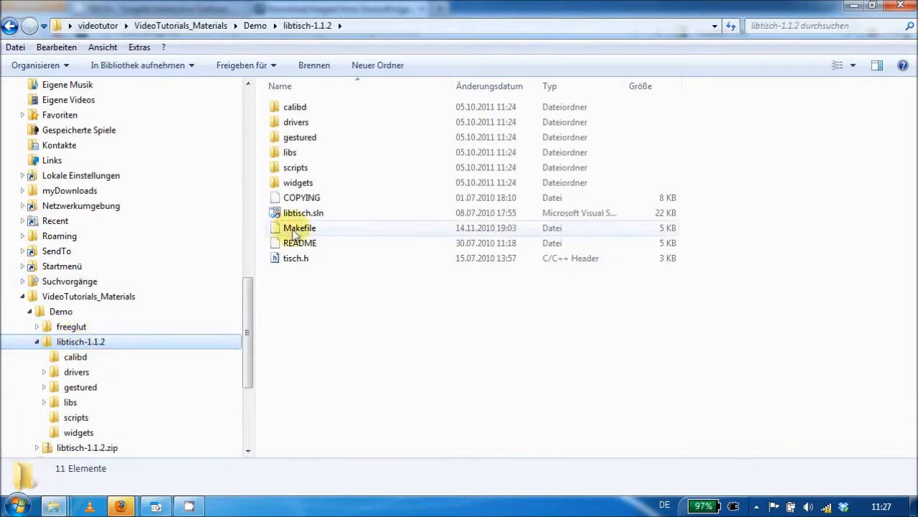
click(332, 218)
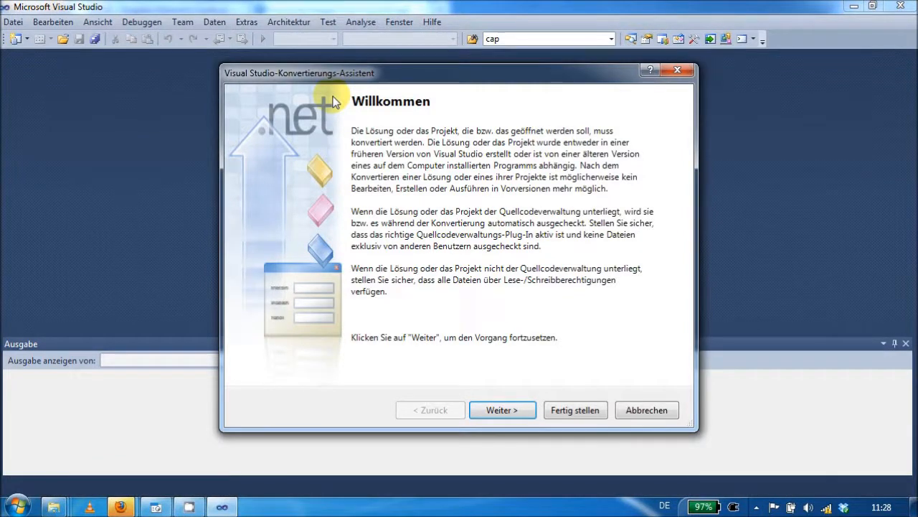
- Complete the libtisch project conversion without showing the conversion log and set the solution configuration to Release
click(581, 411)
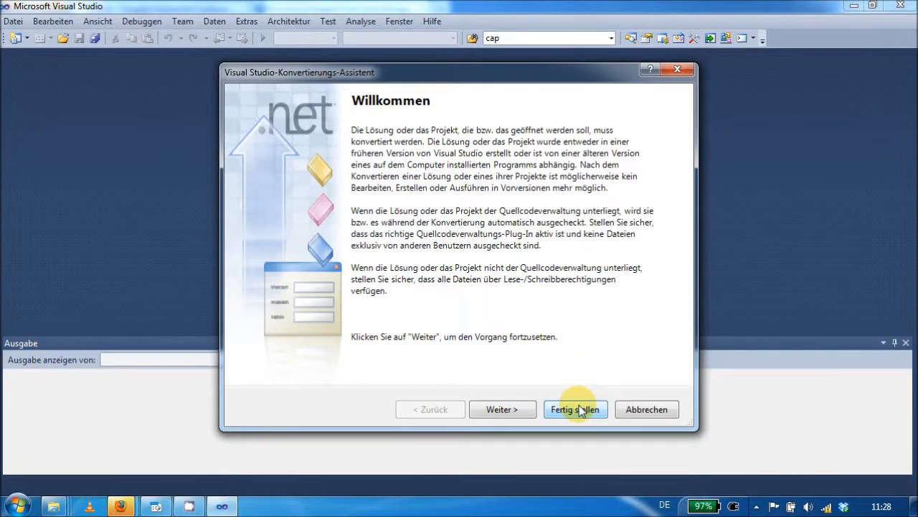
click(581, 411)
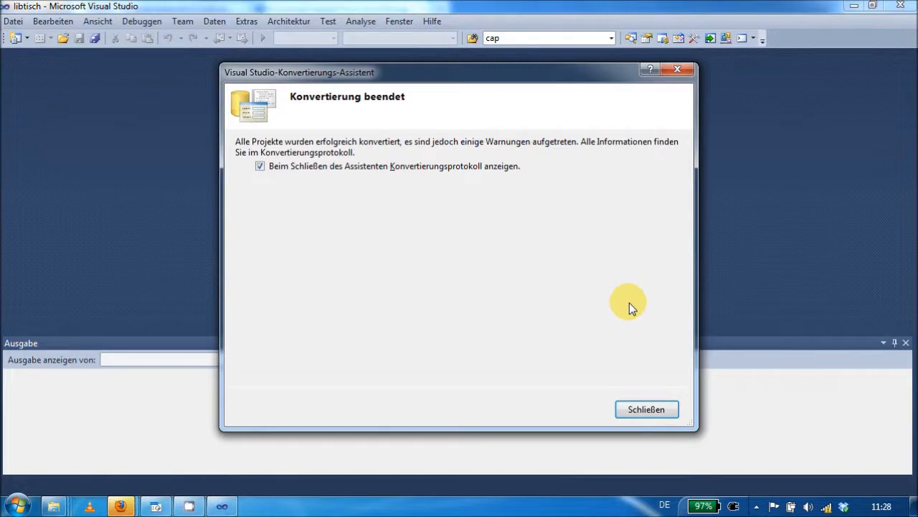
click(259, 165)
click(658, 414)
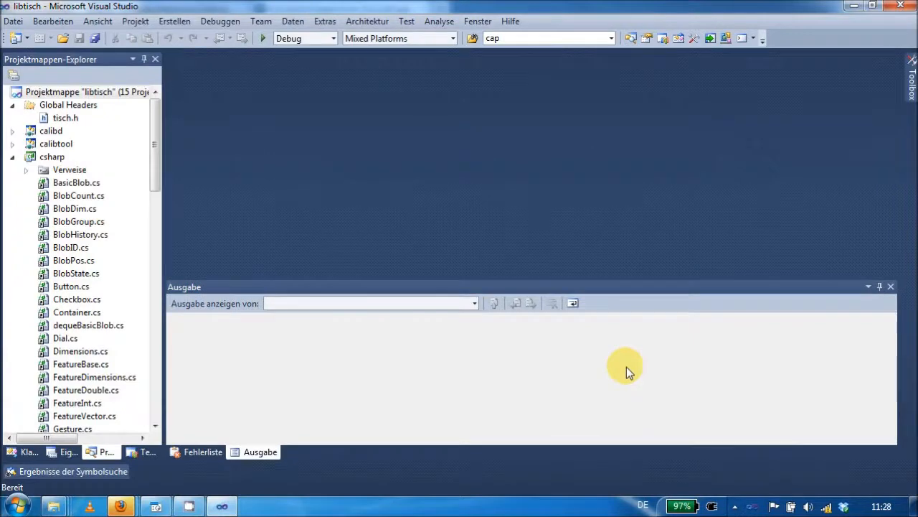
click(333, 39)
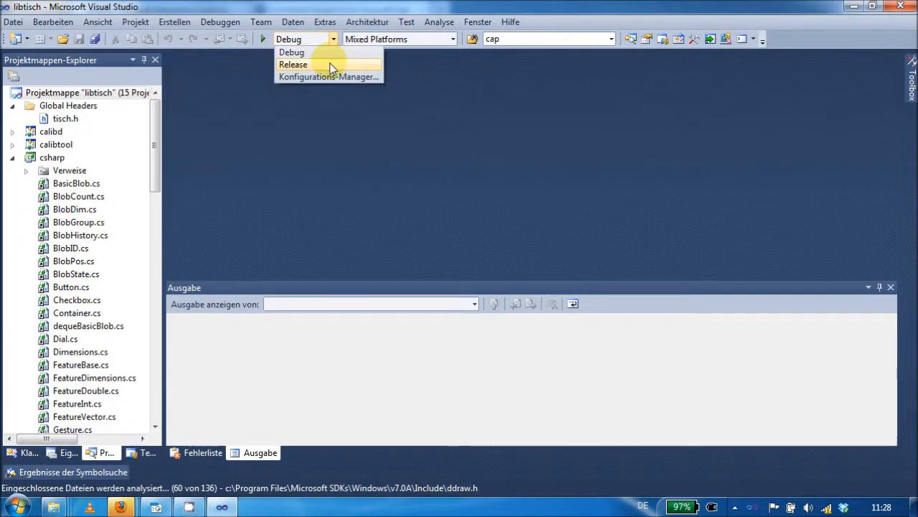
click(330, 65)
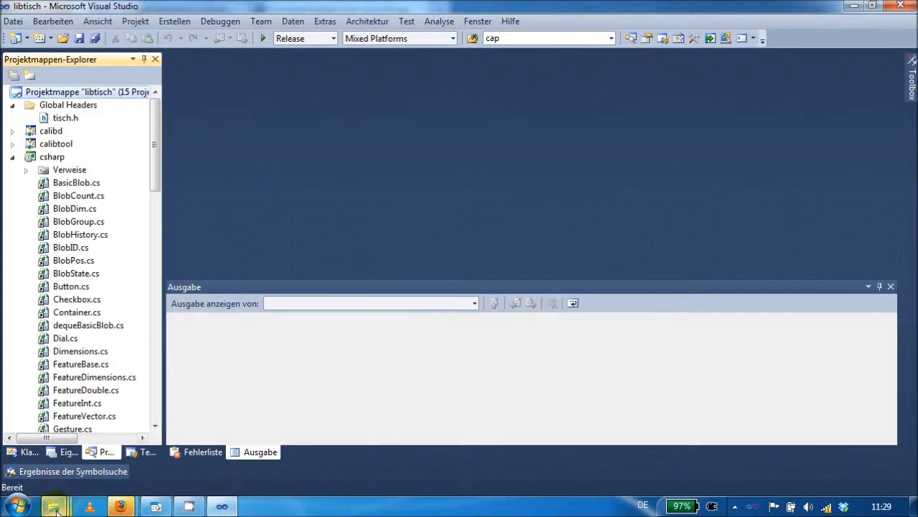
- In Windows Explorer, copy freeglut.dll and freeglut.lib from freeglut\VisualStudio2008\Release into the libtisch-1.1.2\Release folder
mouse_move(53, 506)
click(74, 461)
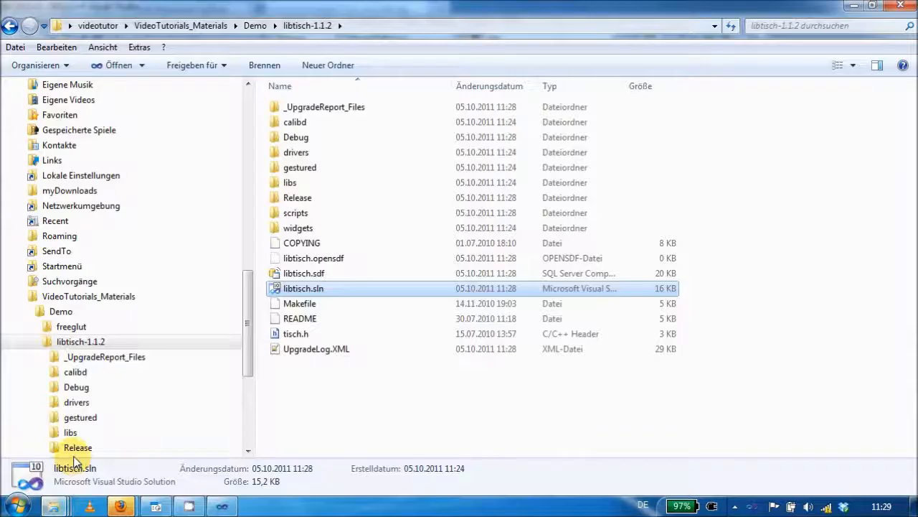
click(34, 326)
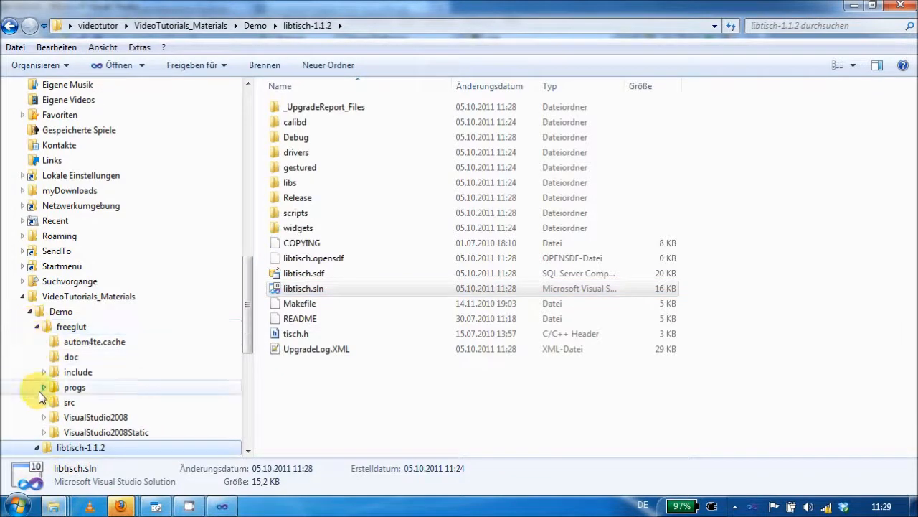
click(43, 417)
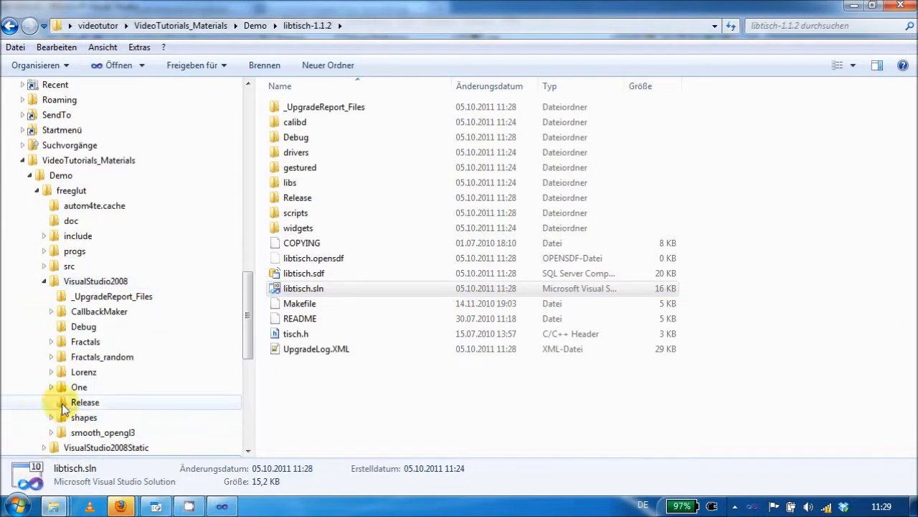
click(64, 402)
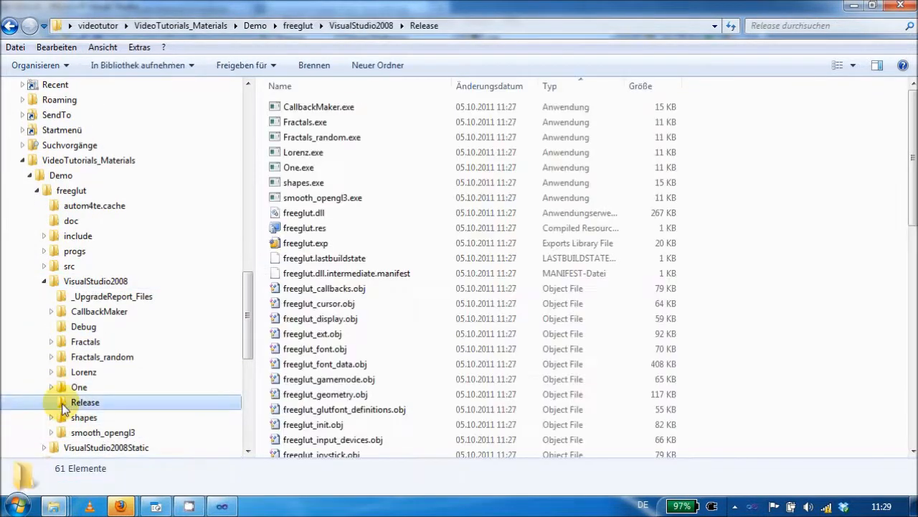
click(330, 213)
scroll(332, 216, down, 7)
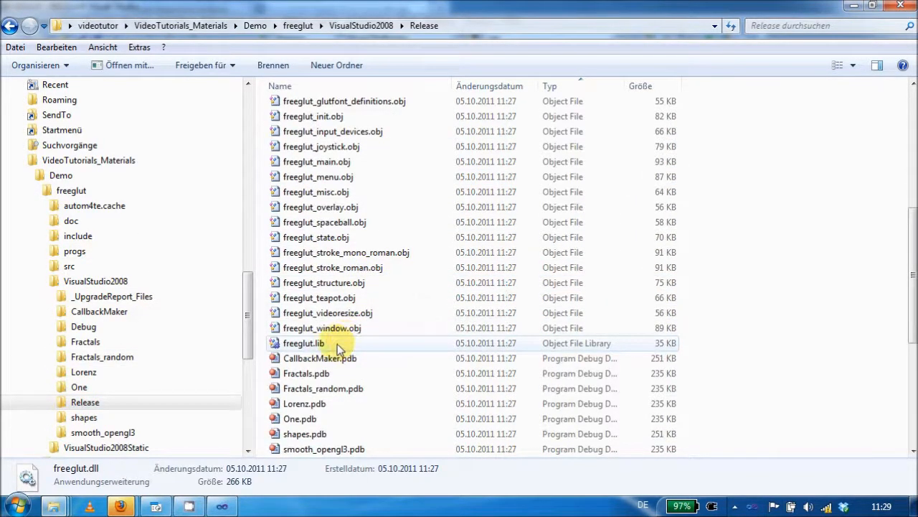
ctrl+click(337, 344)
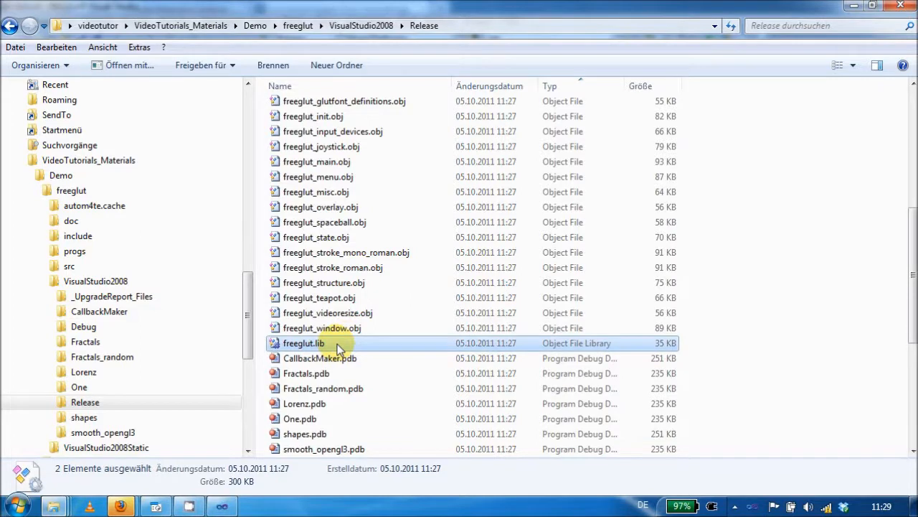
drag(246, 299, 242, 371)
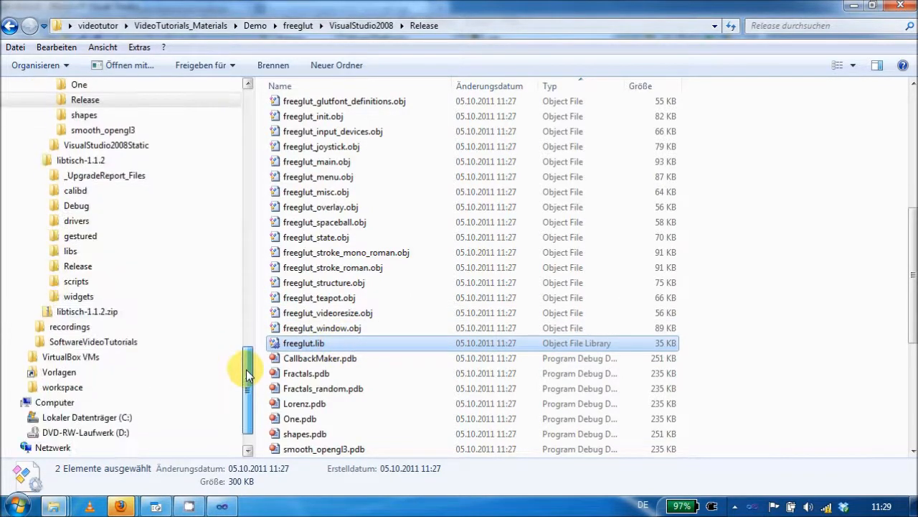
click(78, 266)
right_click(311, 246)
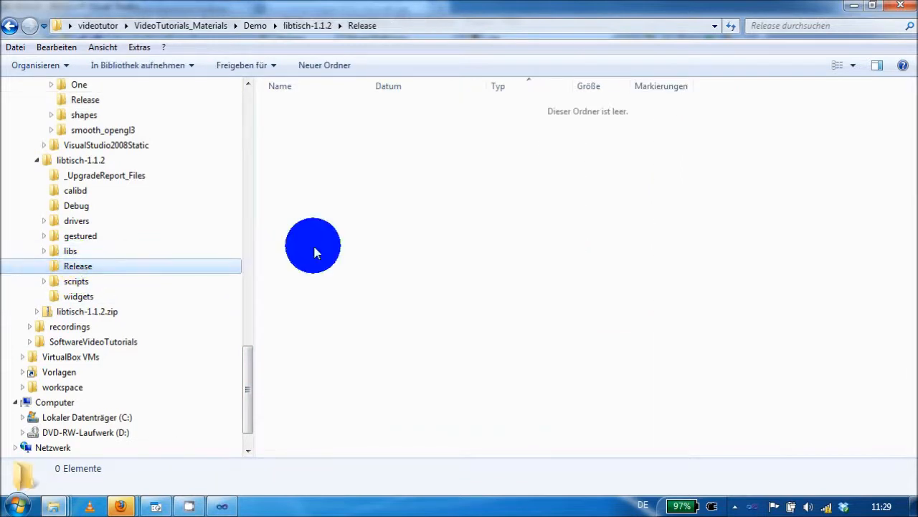
click(363, 346)
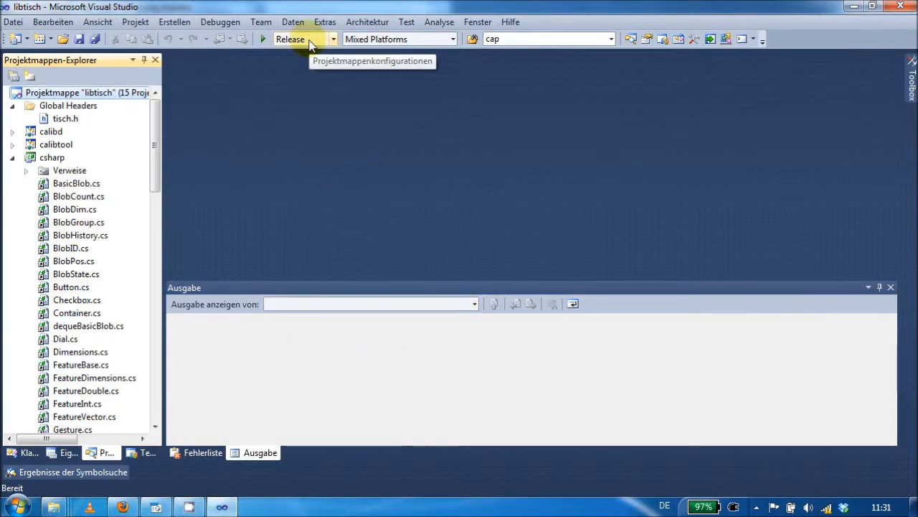
- Build the libtisch solution in Visual Studio
click(175, 22)
click(190, 39)
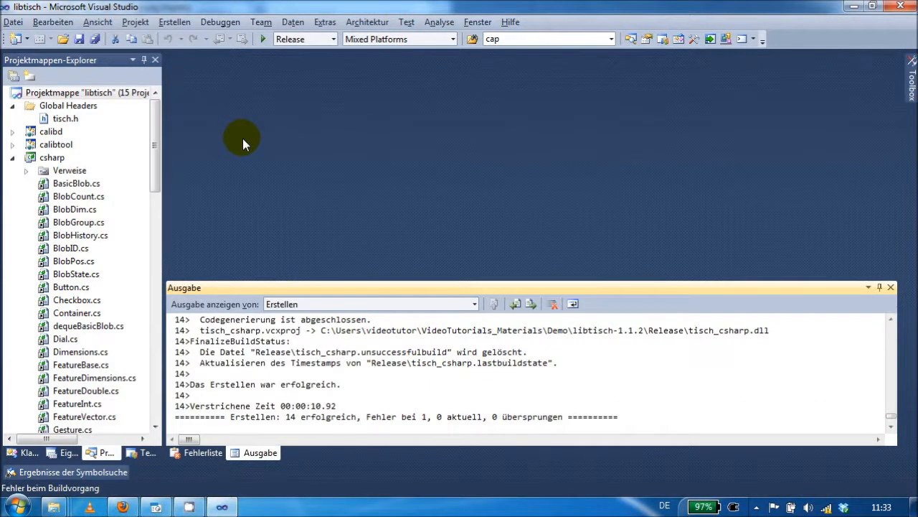
- Start gestured.exe from the libtisch-1.1.2\Release folder in Windows Explorer and return to the folder window
mouse_move(56, 508)
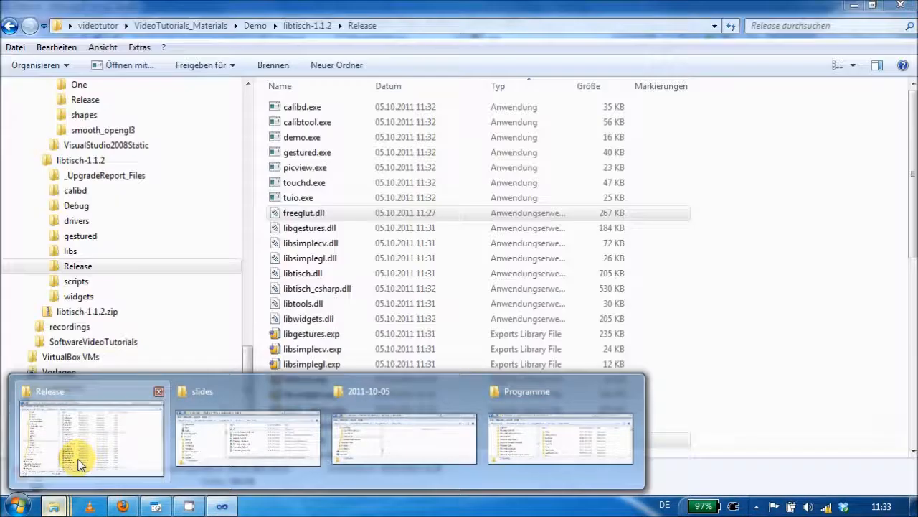
click(72, 466)
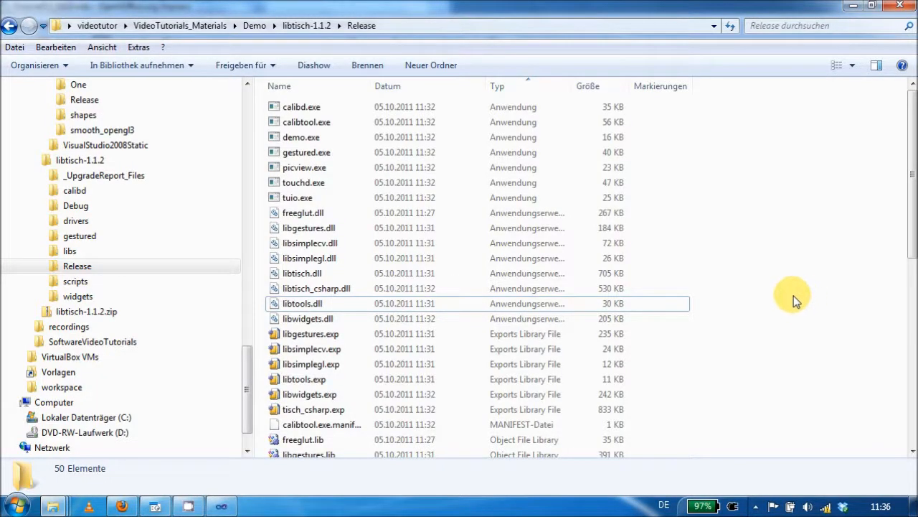
double_click(346, 155)
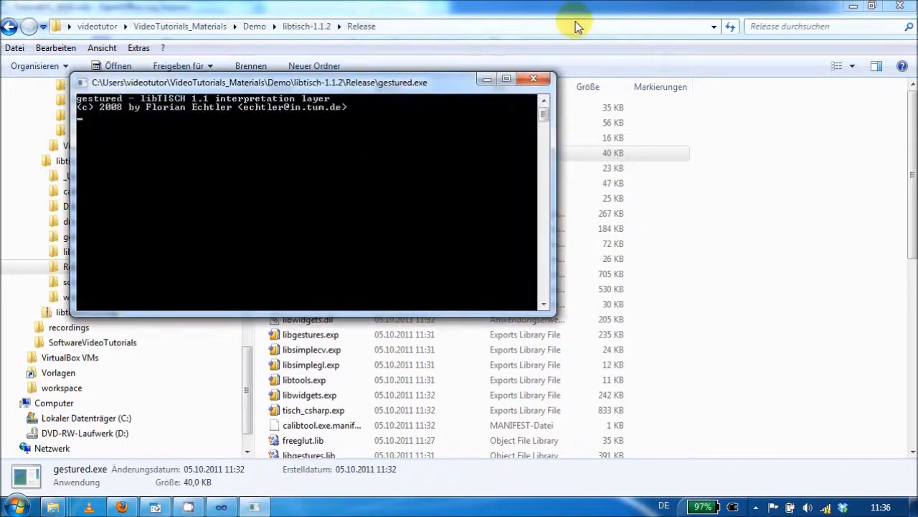
click(591, 9)
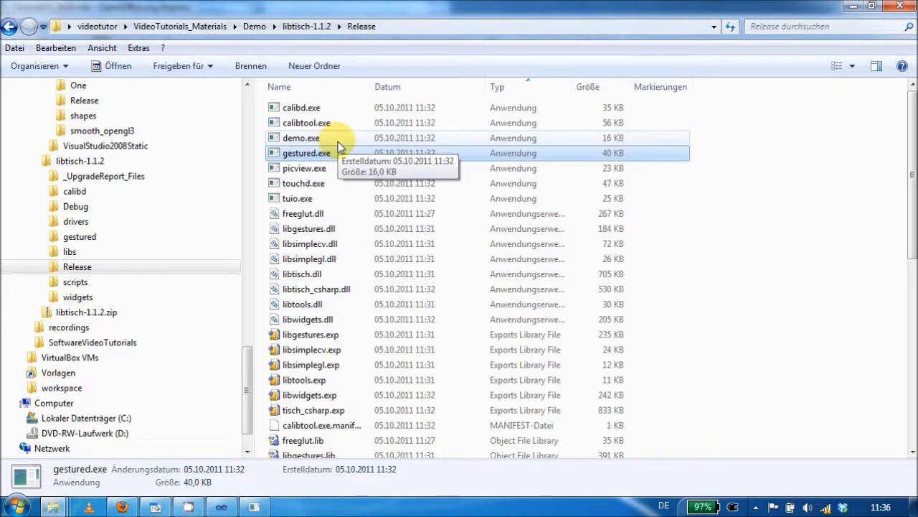
- Create a shortcut to demo.exe in the Release folder
right_click(339, 143)
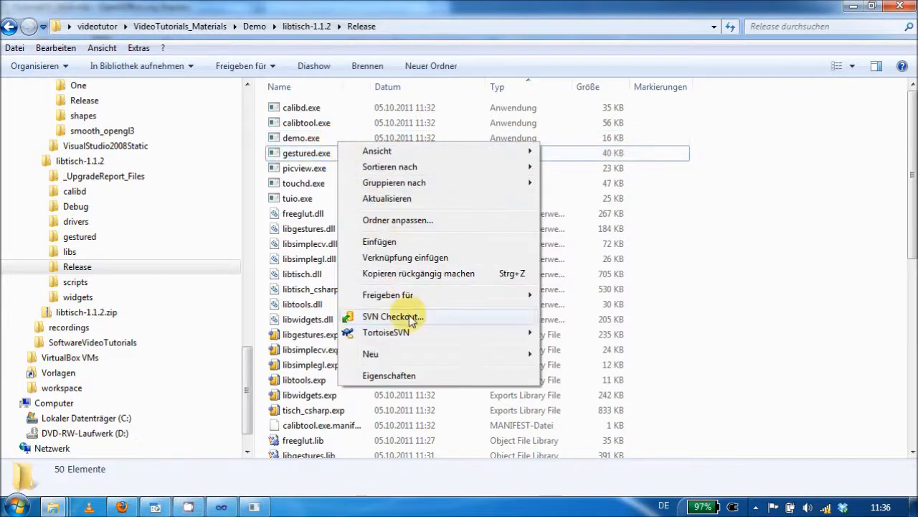
right_click(316, 137)
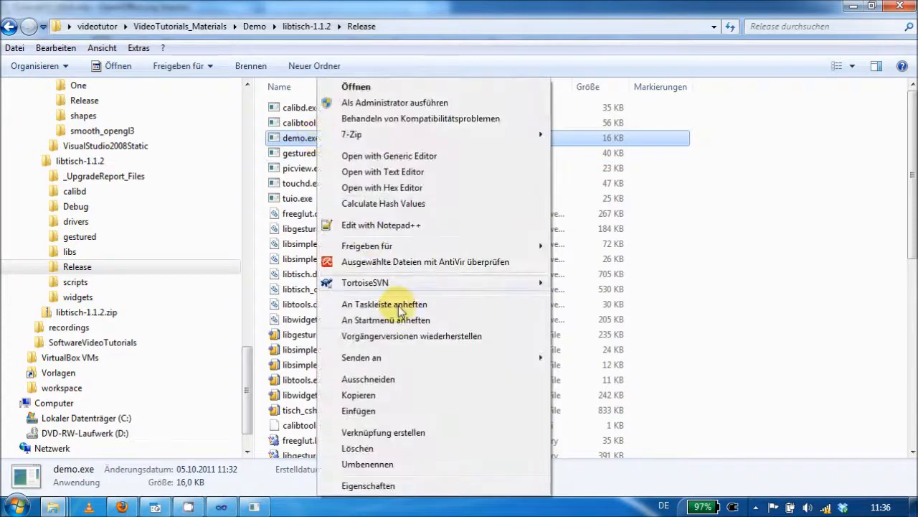
click(433, 432)
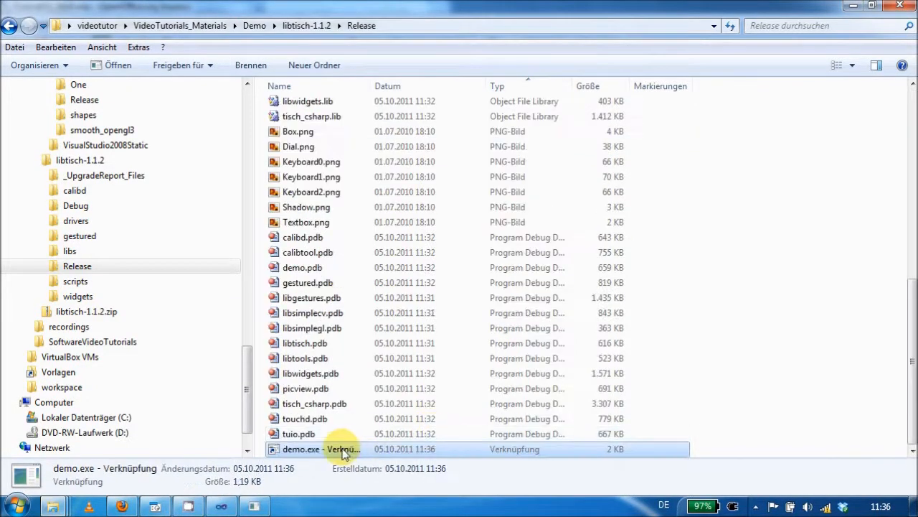
- Append the parameter -m to the target of the demo.exe shortcut and apply the change
right_click(344, 450)
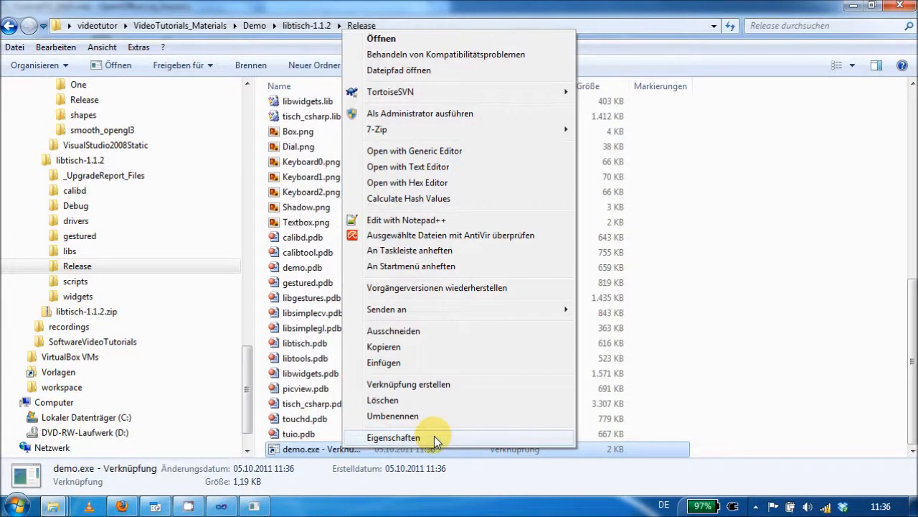
click(434, 435)
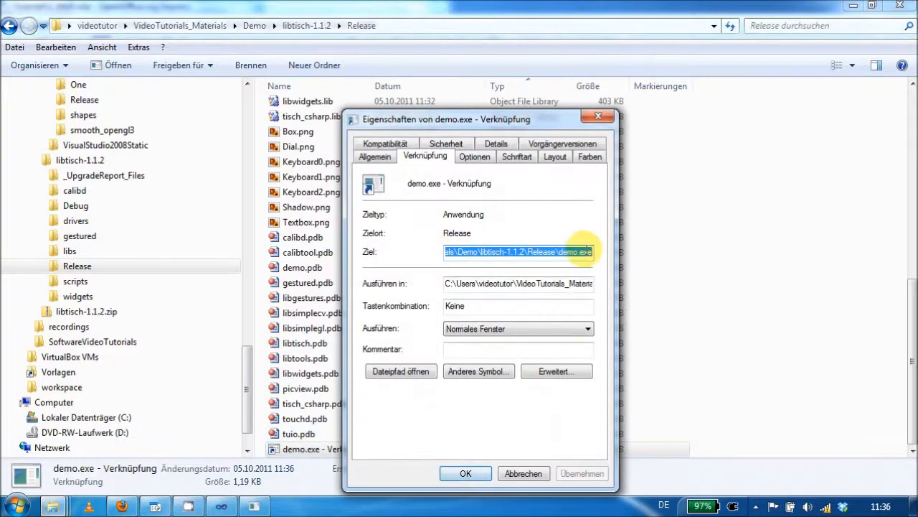
click(589, 254)
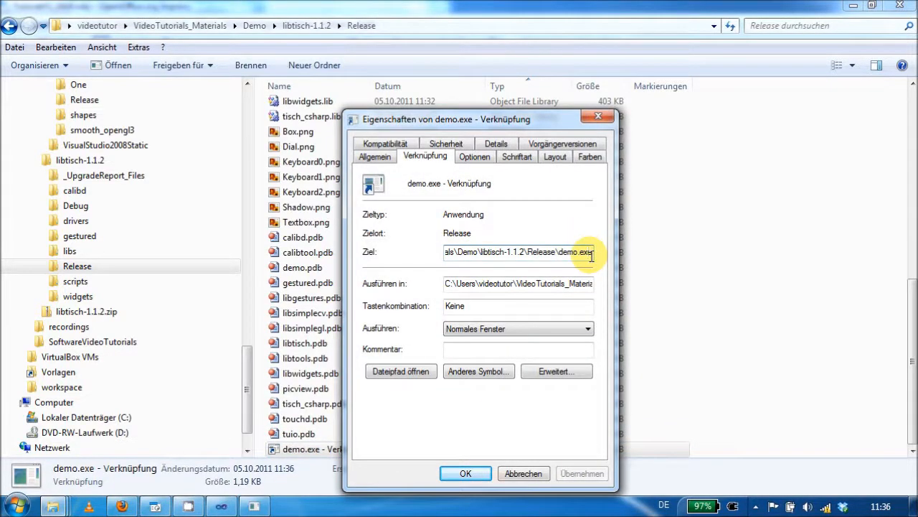
text(-)
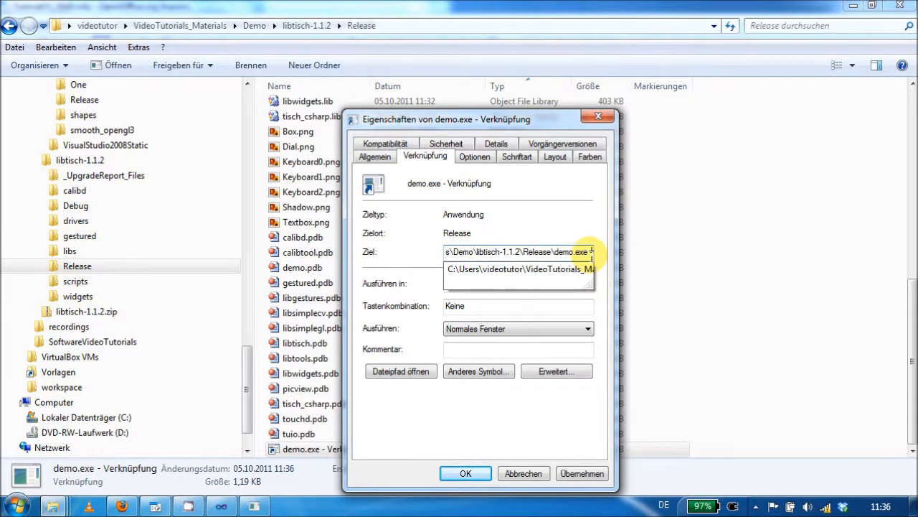
text(m)
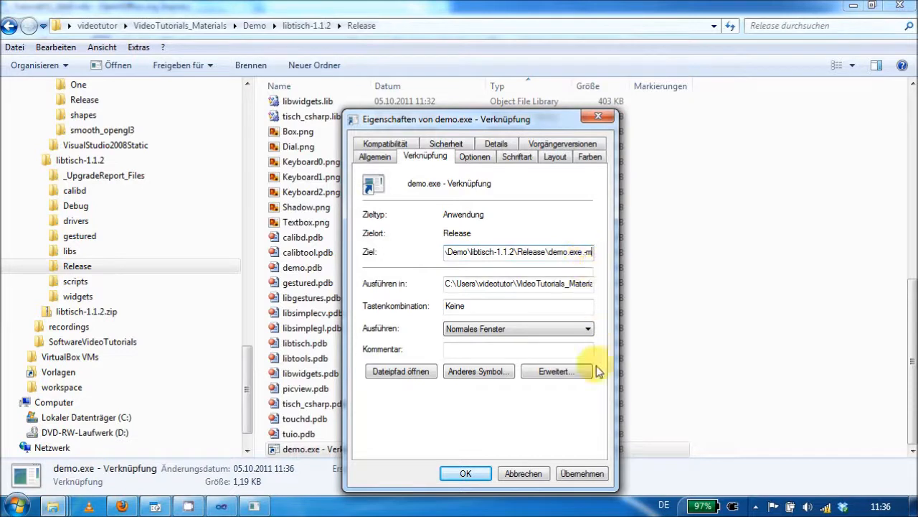
click(588, 478)
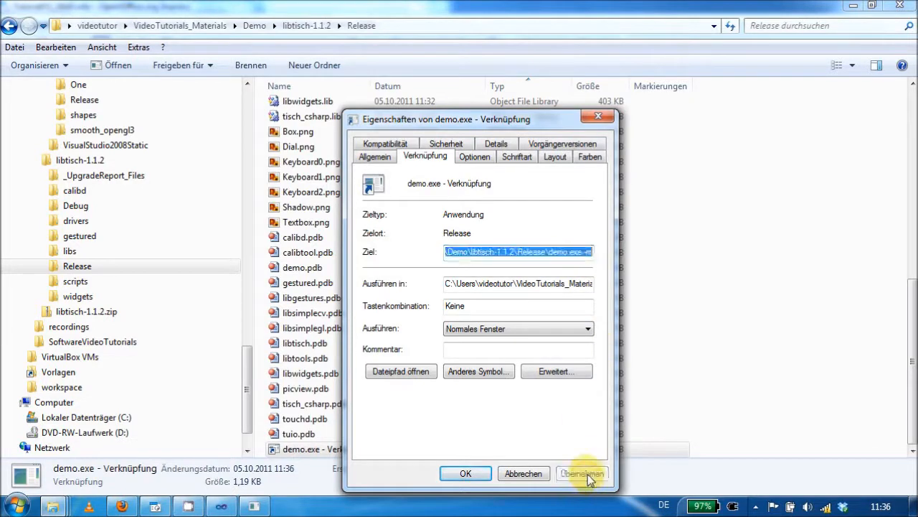
click(450, 475)
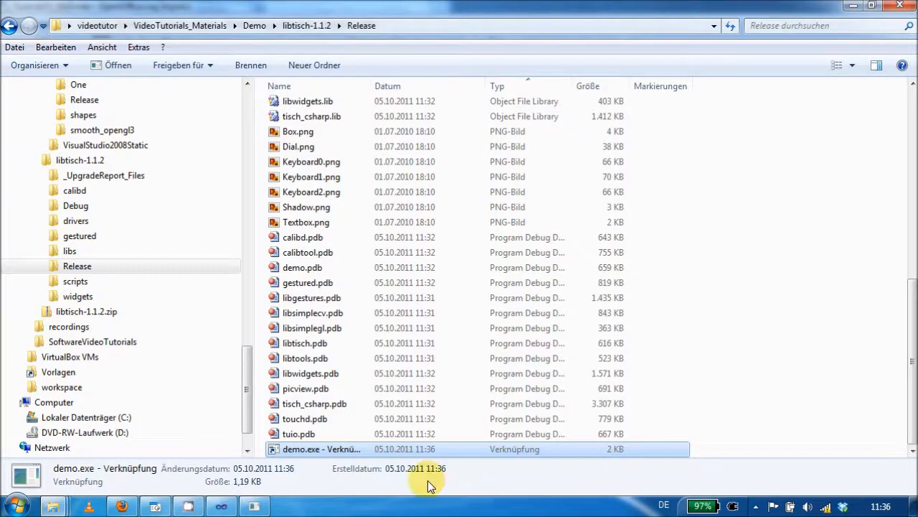
- Launch the widget demo through the demo.exe shortcut and move its window aside
double_click(321, 449)
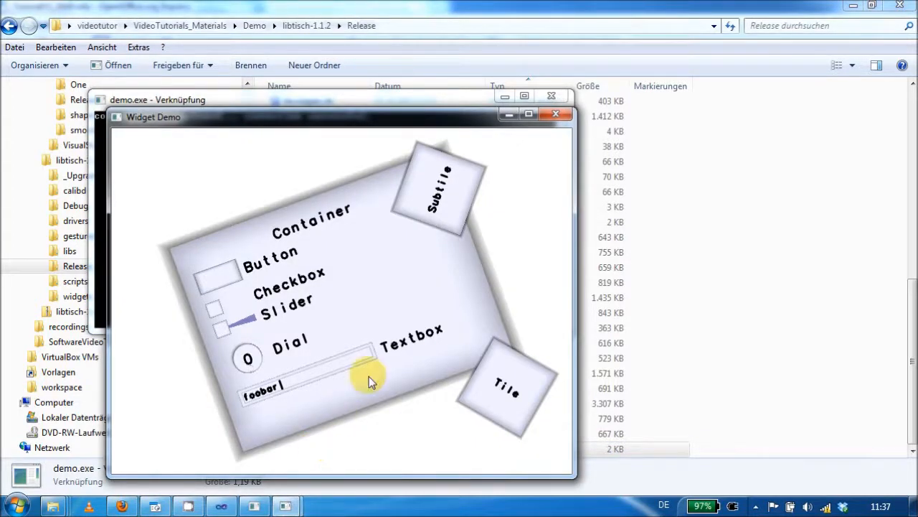
drag(396, 131, 554, 54)
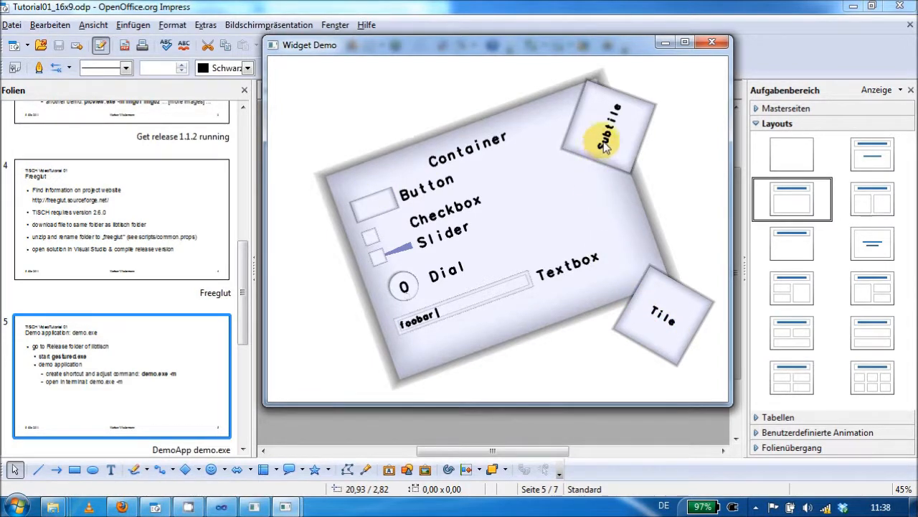
- Reposition the Subtile, the Tile and the whole Container in the Widget Demo window
drag(608, 129, 552, 167)
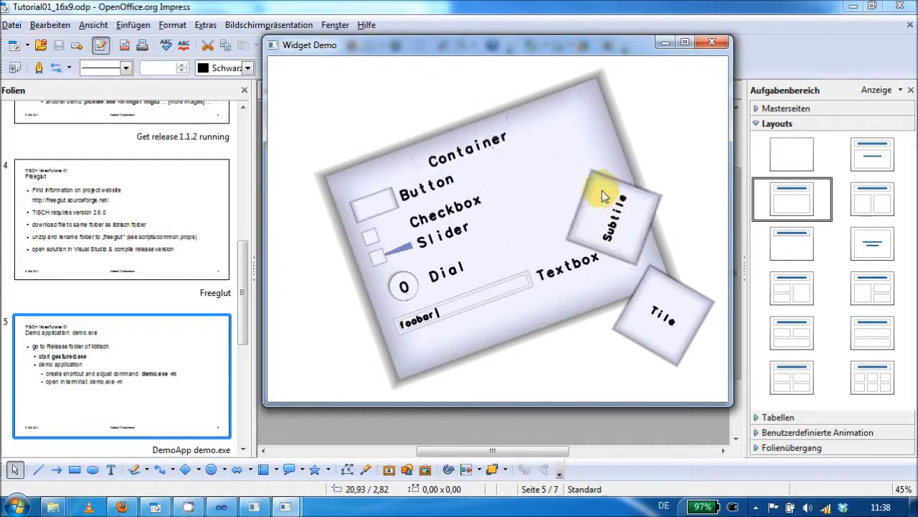
drag(619, 320, 642, 350)
drag(529, 223, 449, 327)
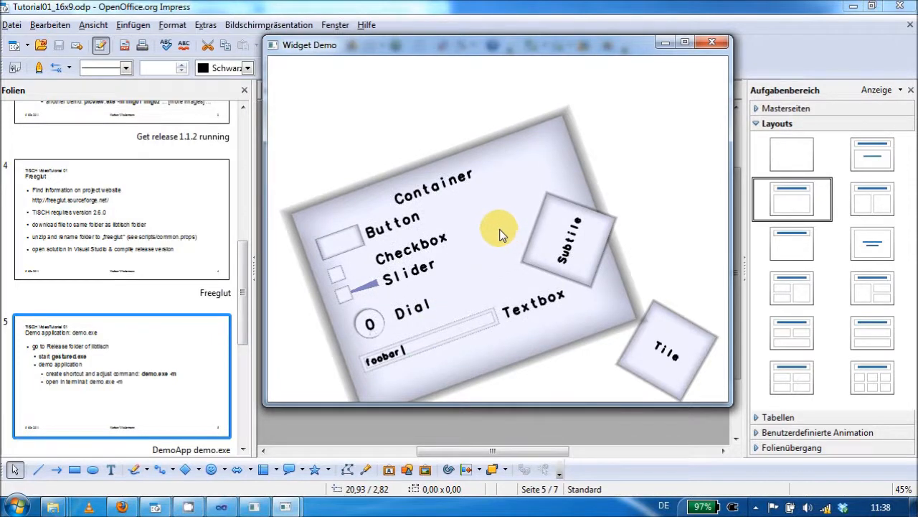
- Move the Subtile inside the Container and rotate it until its label reads almost horizontally
mouse_move(545, 228)
mouse_down()
mouse_move(536, 248)
mouse_move(499, 214)
mouse_move(526, 221)
mouse_move(526, 229)
mouse_move(503, 205)
mouse_move(542, 224)
mouse_move(490, 221)
mouse_move(518, 203)
mouse_move(512, 193)
mouse_move(531, 225)
mouse_up()
scroll(529, 227, down, 8)
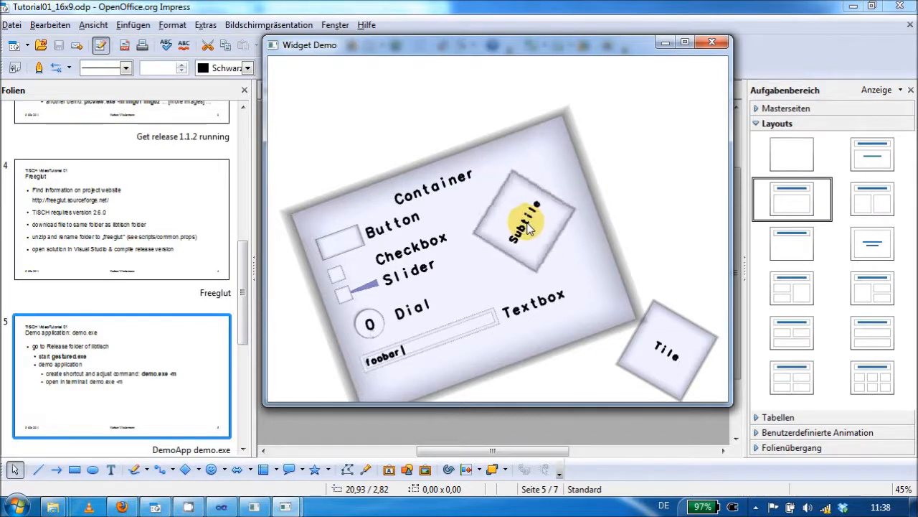
scroll(527, 224, down, 5)
drag(527, 224, 573, 259)
scroll(530, 205, down, 2)
- Rotate the tilted Container until its edges are level and move it with its Subtile toward the middle of the Widget Demo
drag(463, 229, 477, 161)
scroll(521, 168, down, 4)
scroll(514, 186, down, 2)
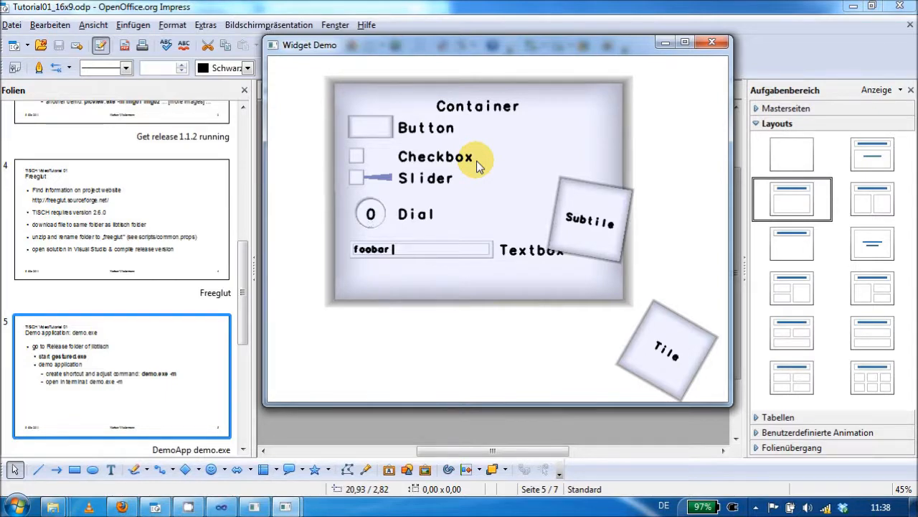
drag(592, 221, 594, 240)
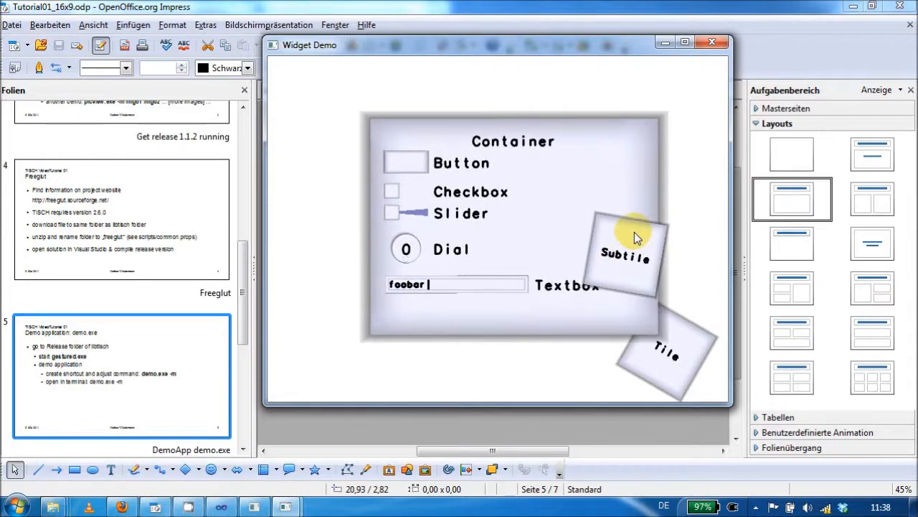
- Enlarge the Tile to roughly the Container's height and move it so that it overlaps the Container's edge
drag(656, 339, 526, 230)
drag(501, 192, 469, 233)
mouse_move(585, 208)
mouse_down()
mouse_move(591, 194)
mouse_move(568, 195)
mouse_move(588, 226)
mouse_move(585, 259)
mouse_move(554, 232)
mouse_move(533, 246)
mouse_move(455, 179)
mouse_move(531, 230)
mouse_move(595, 205)
mouse_move(638, 173)
mouse_move(590, 213)
mouse_move(581, 237)
mouse_move(577, 180)
mouse_move(619, 216)
mouse_move(622, 281)
mouse_move(622, 229)
mouse_move(632, 237)
mouse_up()
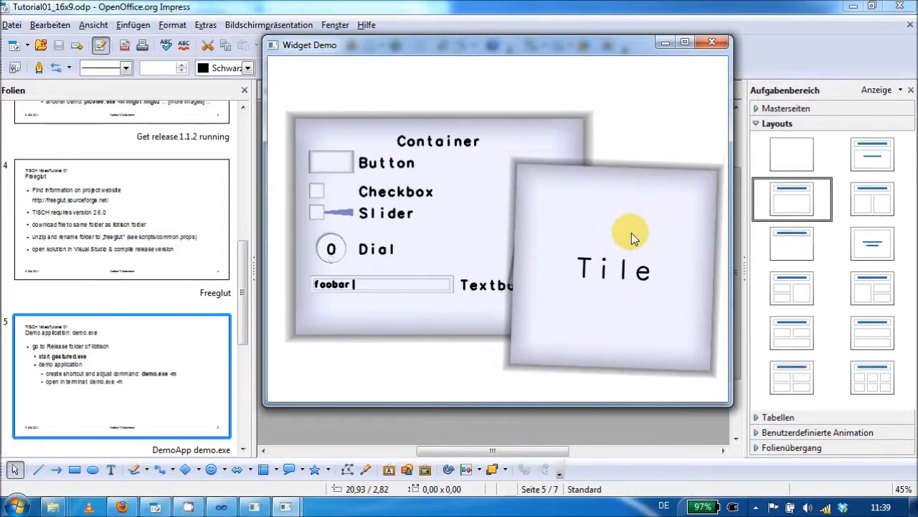
drag(629, 284, 622, 223)
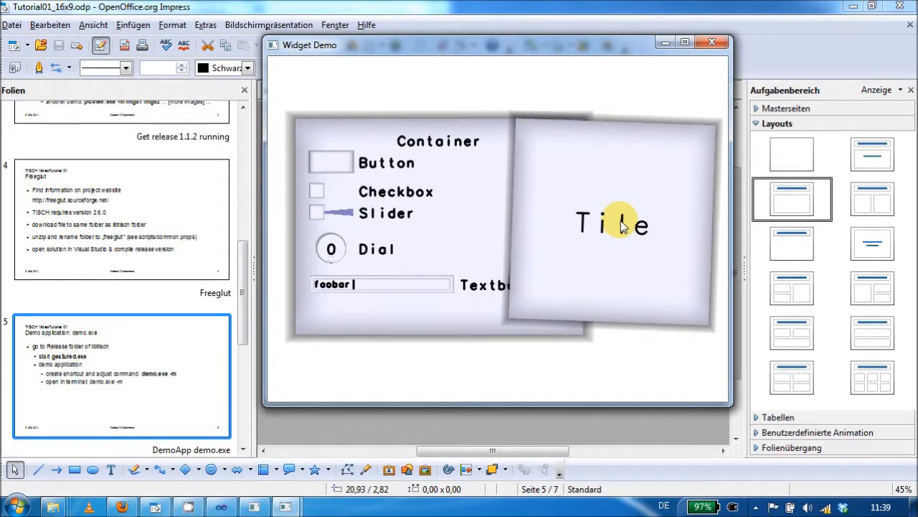
- Shrink the Tile to a small square and place it in the empty area beside the Container
drag(619, 221, 670, 241)
scroll(637, 266, down, 4)
scroll(636, 268, down, 4)
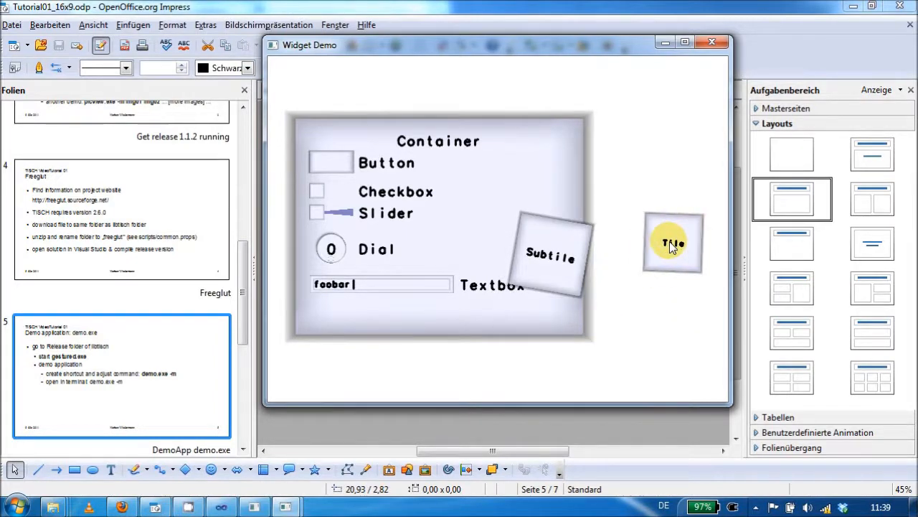
- Try out the Container's button, checkbox and slider, and turn the dial to 100
click(342, 167)
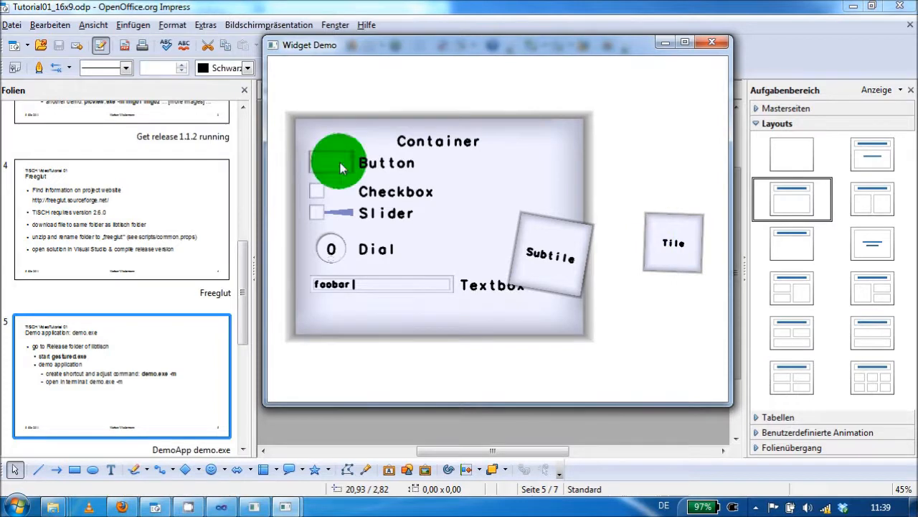
click(314, 189)
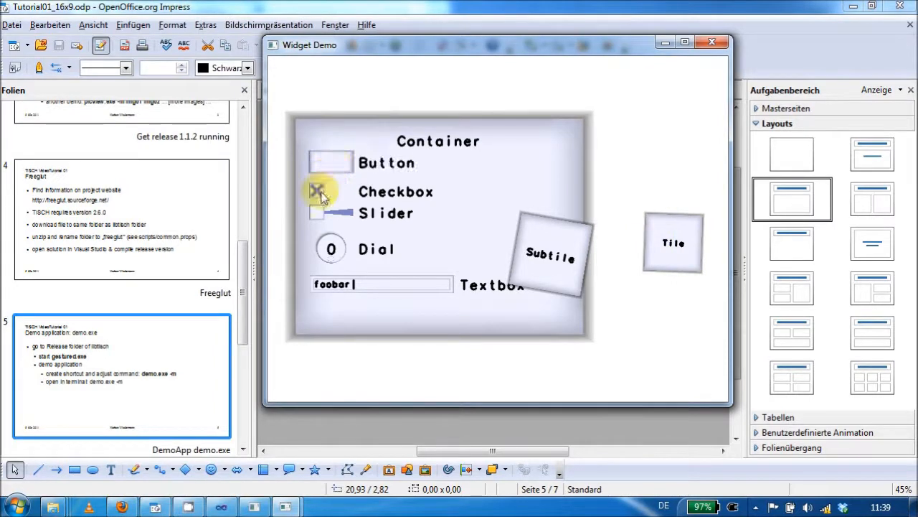
drag(318, 215, 359, 215)
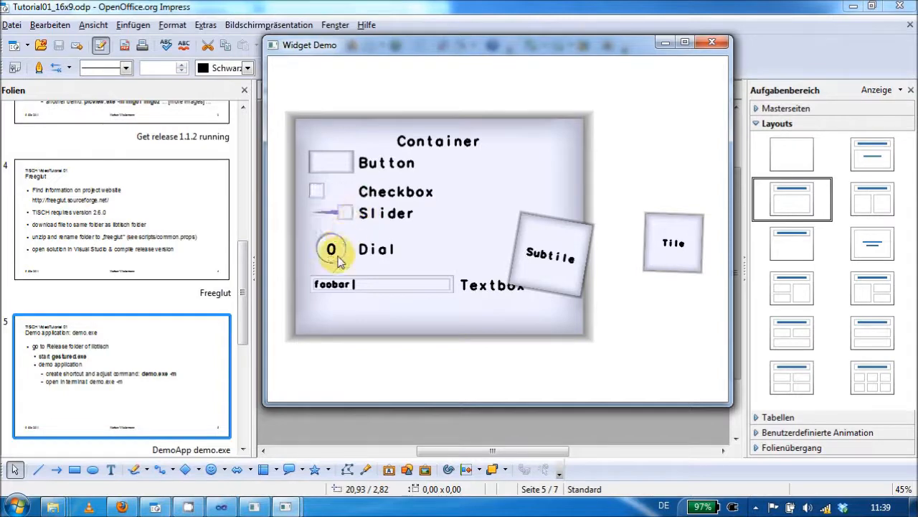
mouse_move(331, 264)
mouse_down()
mouse_move(339, 248)
mouse_move(330, 244)
mouse_move(351, 251)
mouse_move(327, 237)
mouse_move(330, 248)
mouse_up()
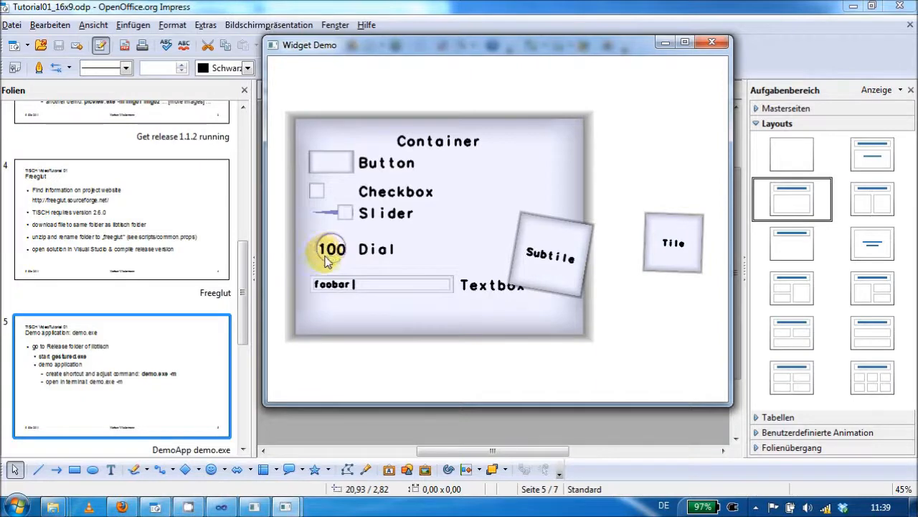
- Open the on-screen keyboard for the Container's textbox and delete the text foobar
click(378, 287)
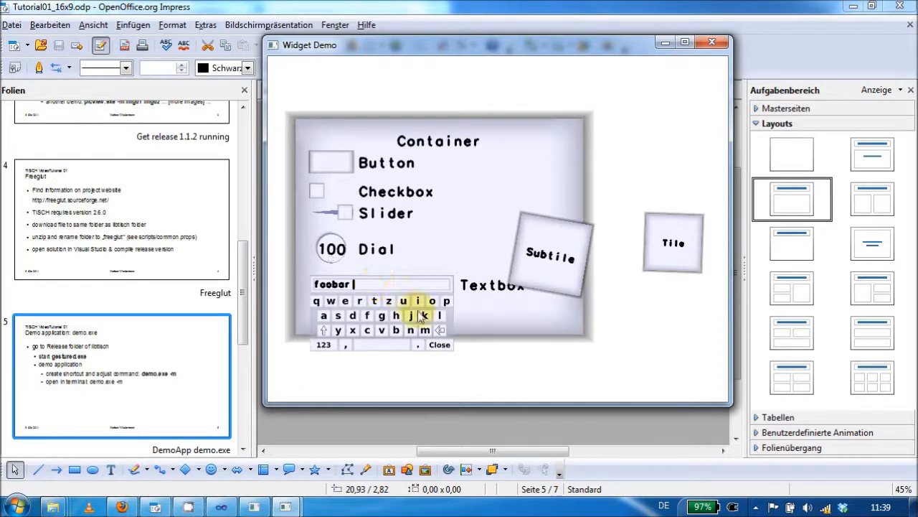
click(440, 330)
click(439, 330)
click(440, 330)
click(440, 330)
click(439, 330)
click(440, 330)
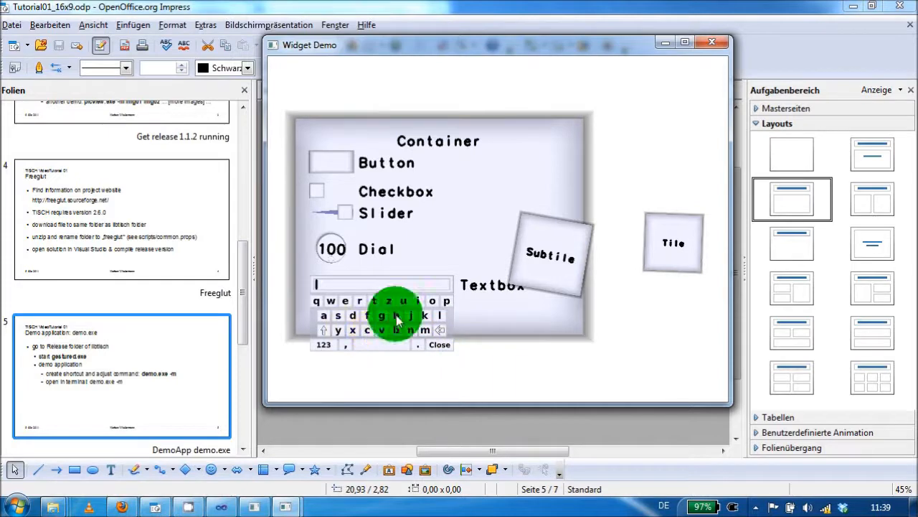
- Enter "hello World" in the textbox with the on-screen keyboard and close the keyboard
click(396, 316)
click(345, 301)
click(435, 313)
click(435, 313)
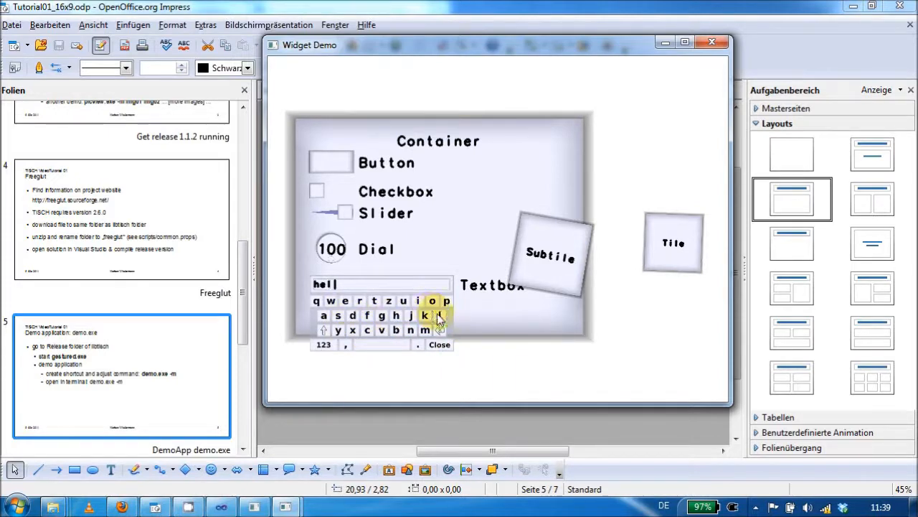
click(432, 302)
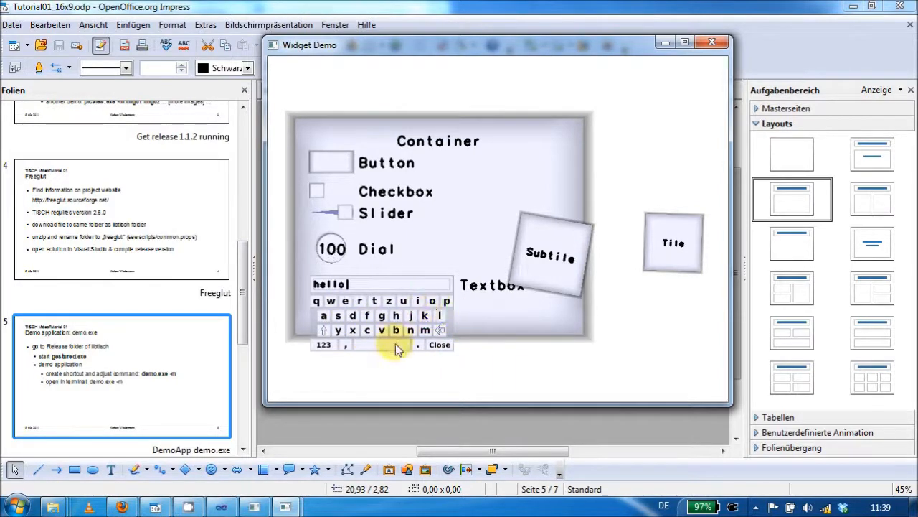
click(387, 345)
click(325, 332)
click(330, 301)
click(432, 300)
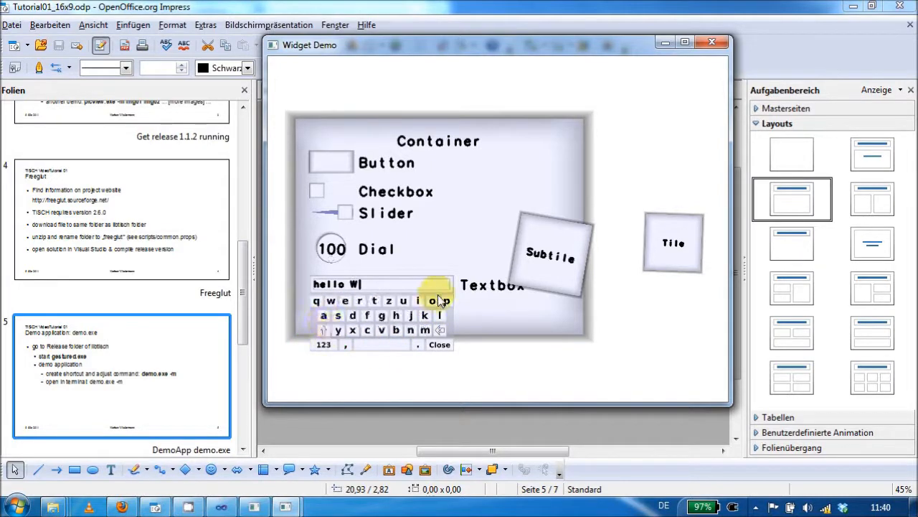
click(360, 301)
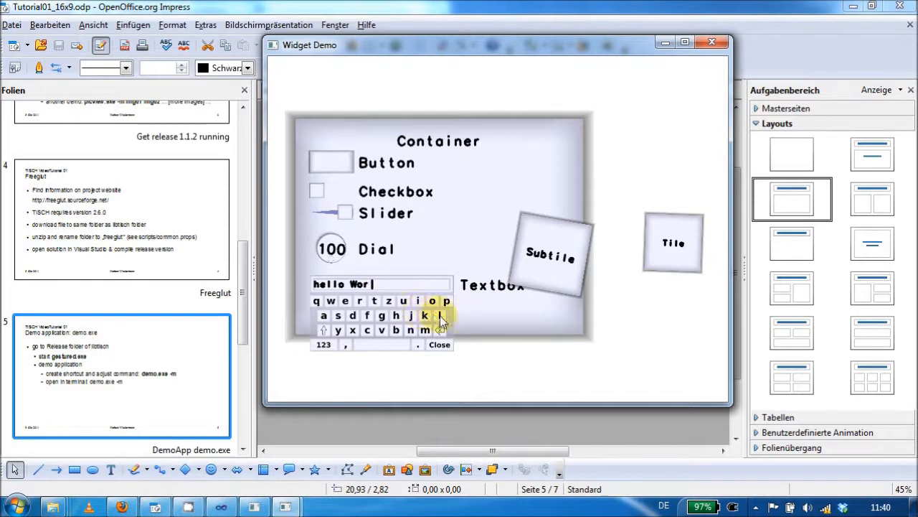
click(440, 315)
click(353, 315)
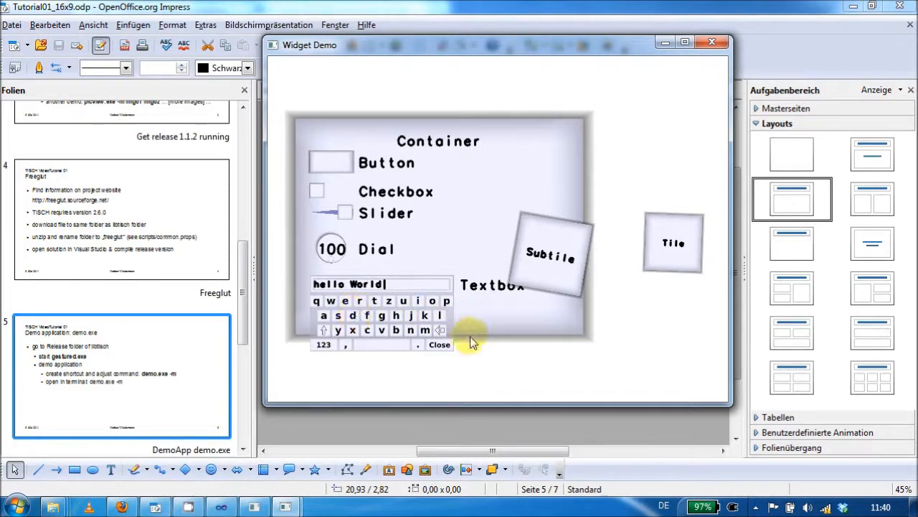
click(444, 346)
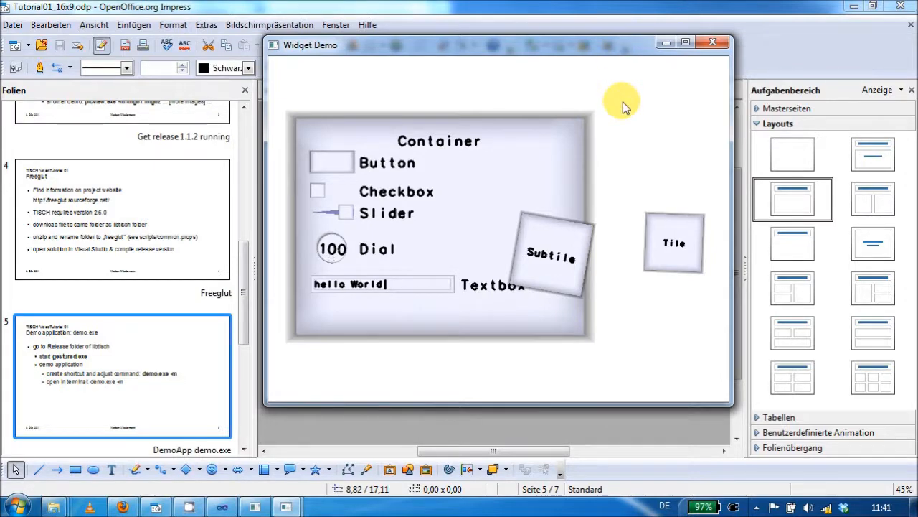
- Close the Widget Demo and the gestured.exe console window
key(Escape)
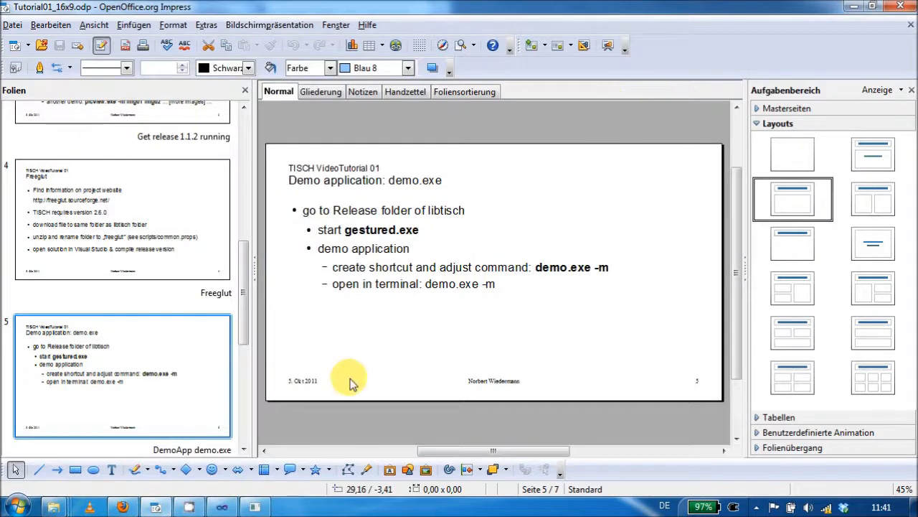
click(256, 506)
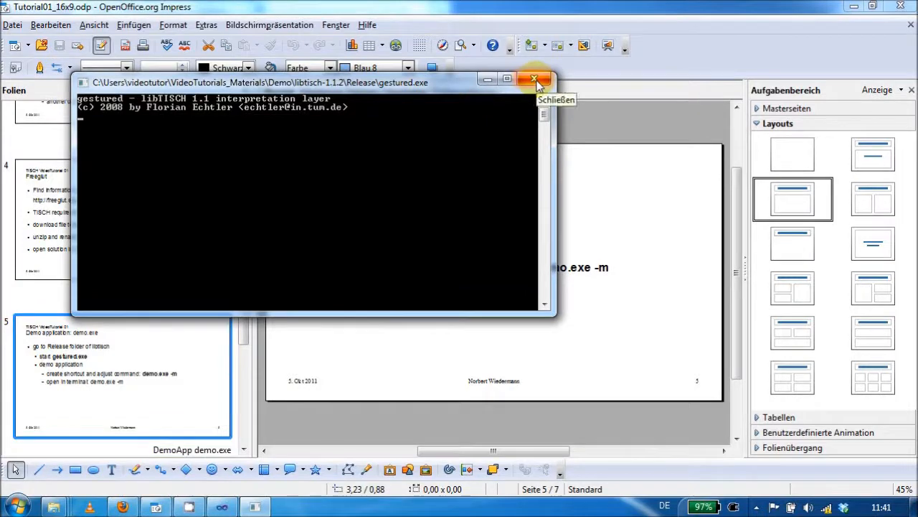
click(535, 80)
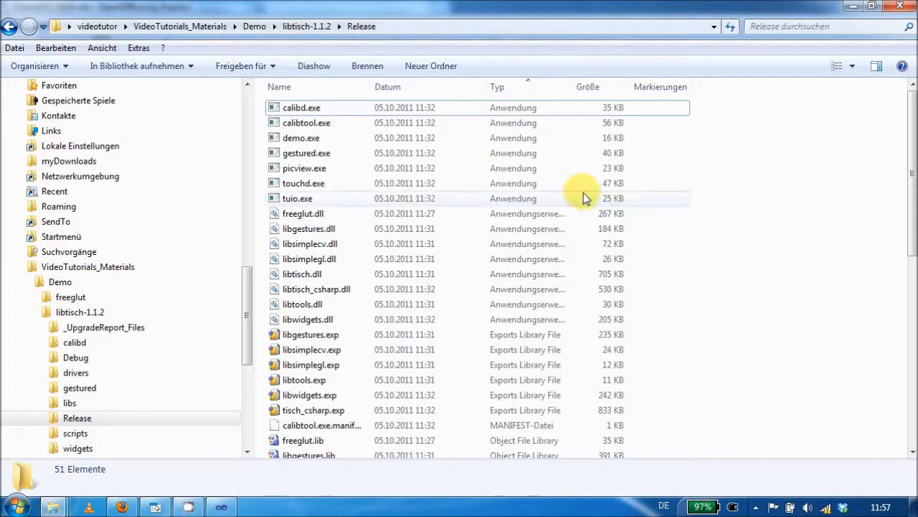
- Start gestured.exe again from the libtisch-1.1.2\Release folder and return to the folder window
double_click(330, 153)
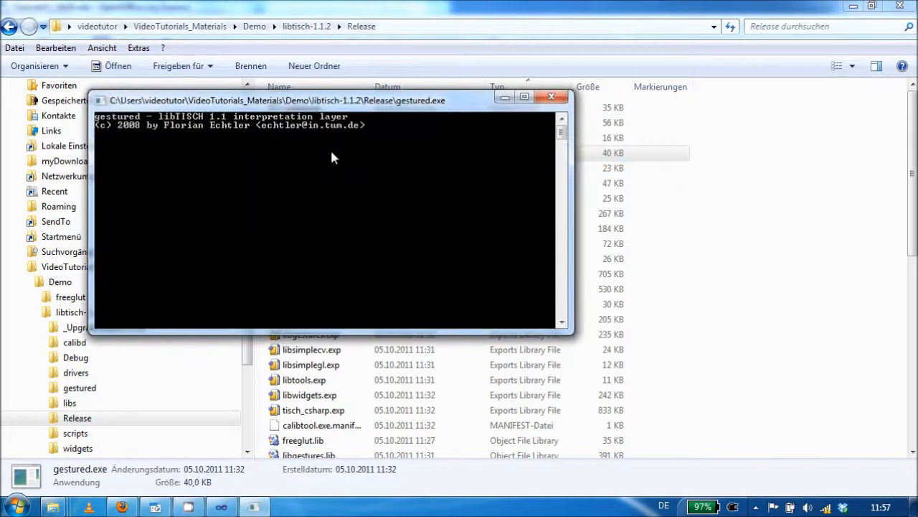
click(553, 11)
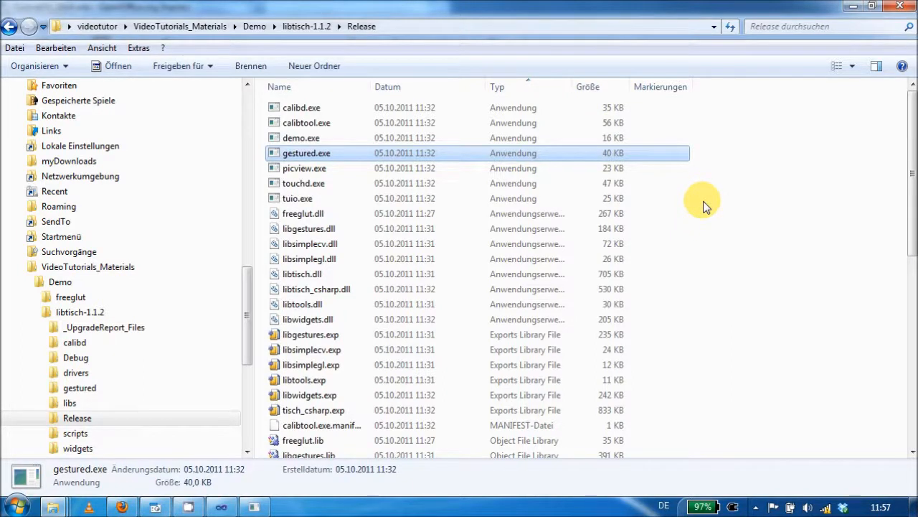
- Create a shortcut to picview.exe in the Release folder and append the parameter -m to its target
right_click(333, 167)
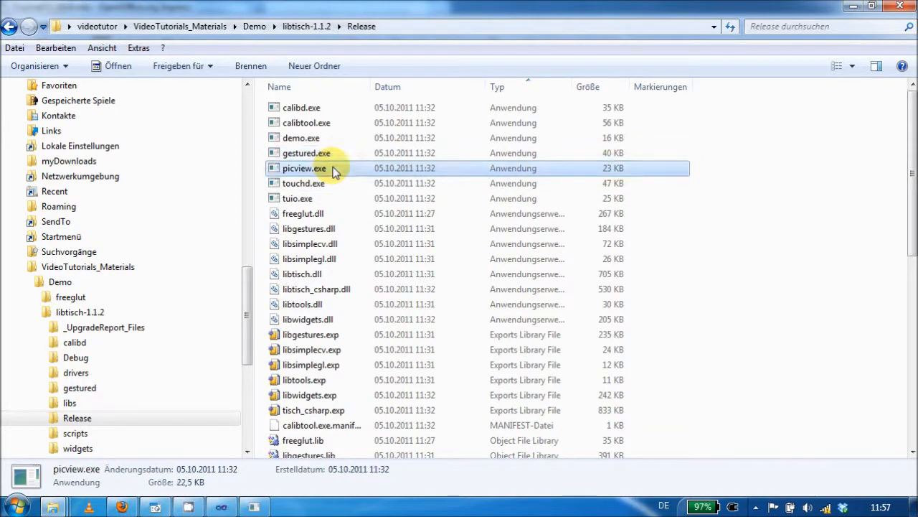
click(427, 432)
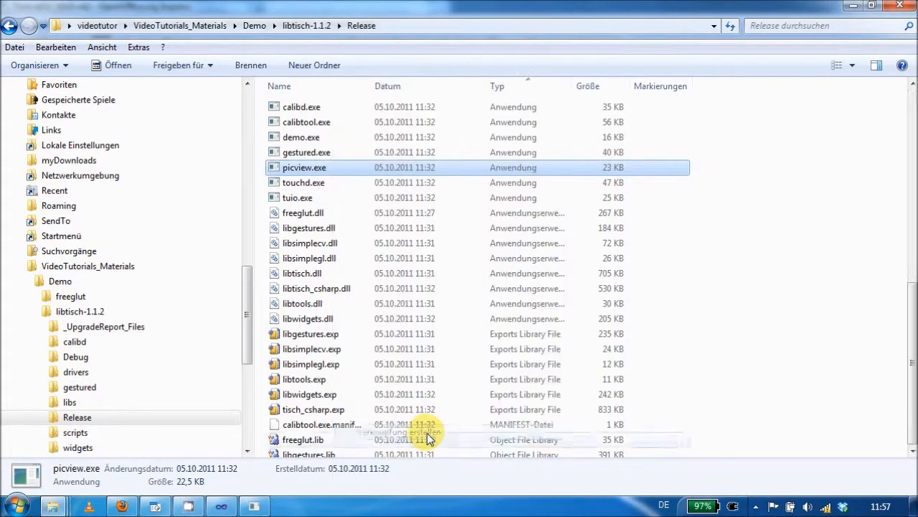
right_click(316, 456)
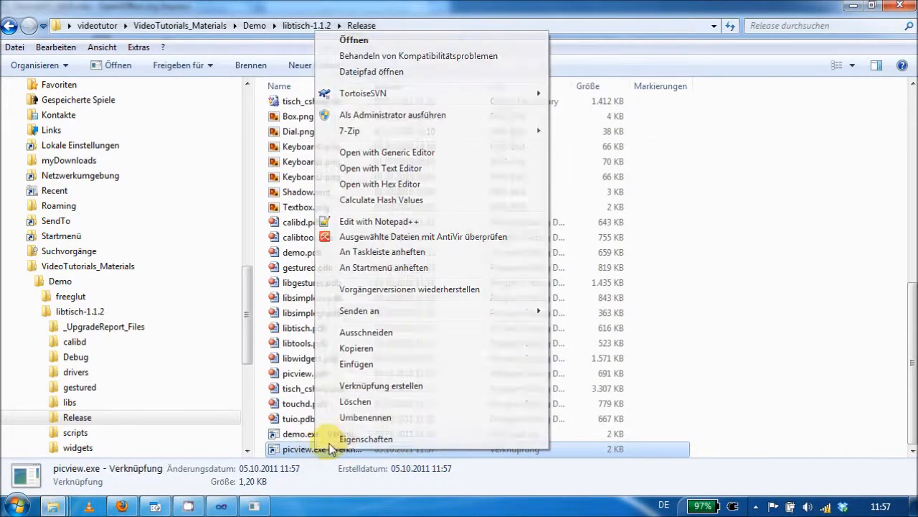
click(334, 436)
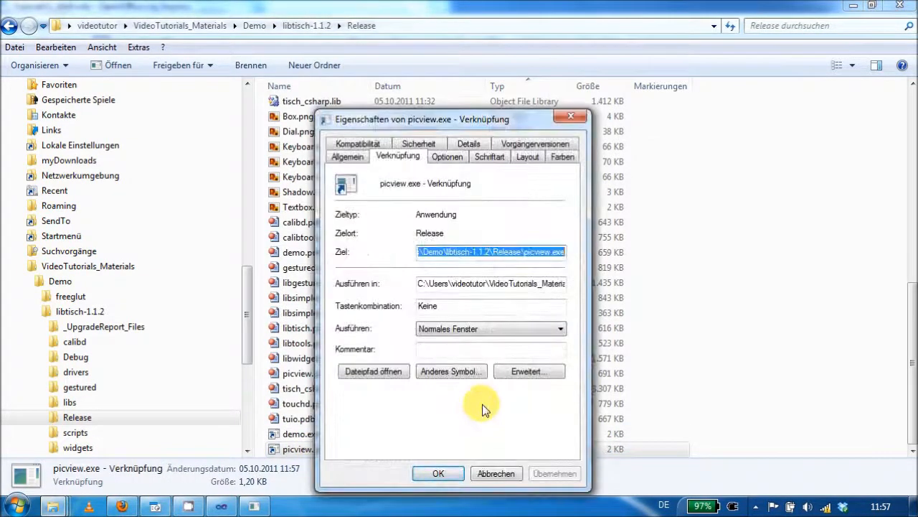
key(End)
text(-)
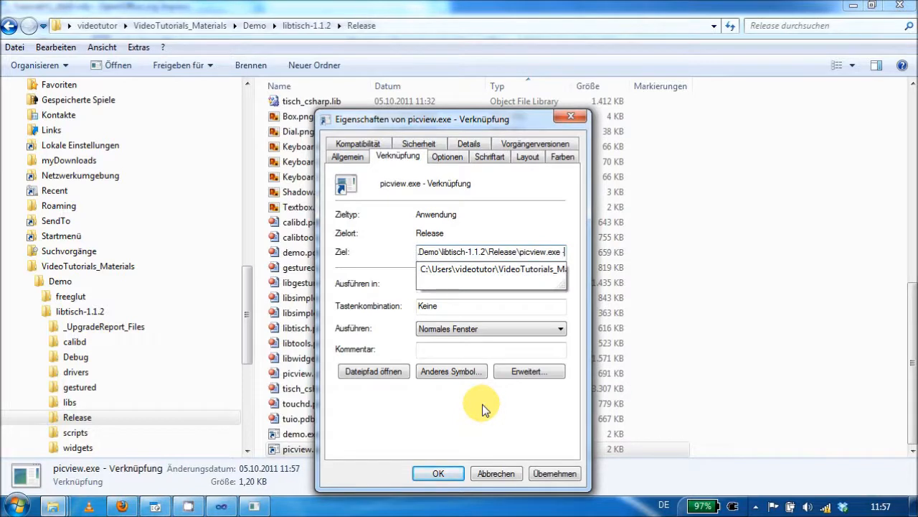
text(m)
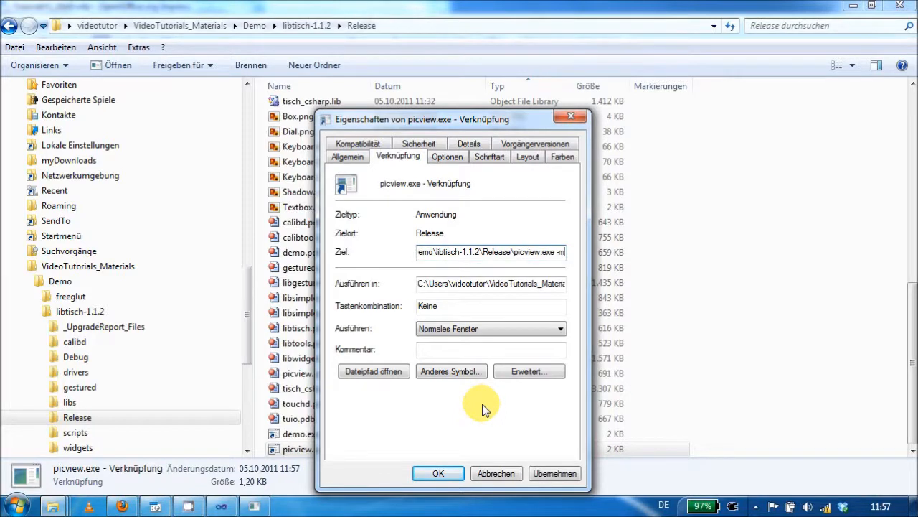
click(438, 474)
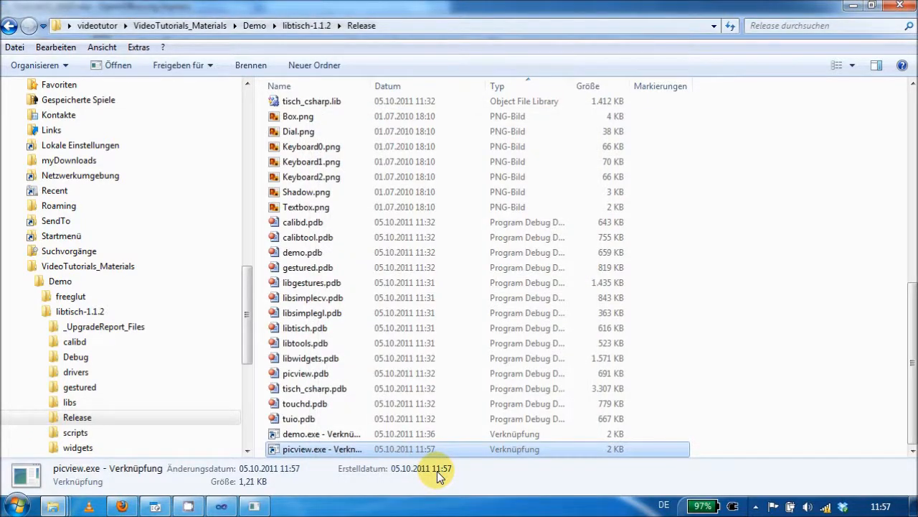
- Copy the png folder from SoftwareVideoTutorials\sakura into the libtisch-1.1.2\Release folder
drag(246, 341, 197, 391)
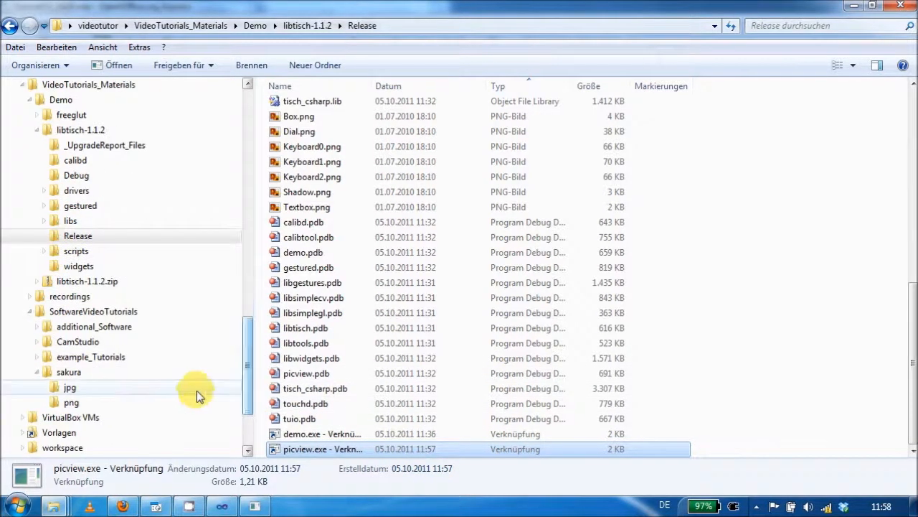
click(71, 403)
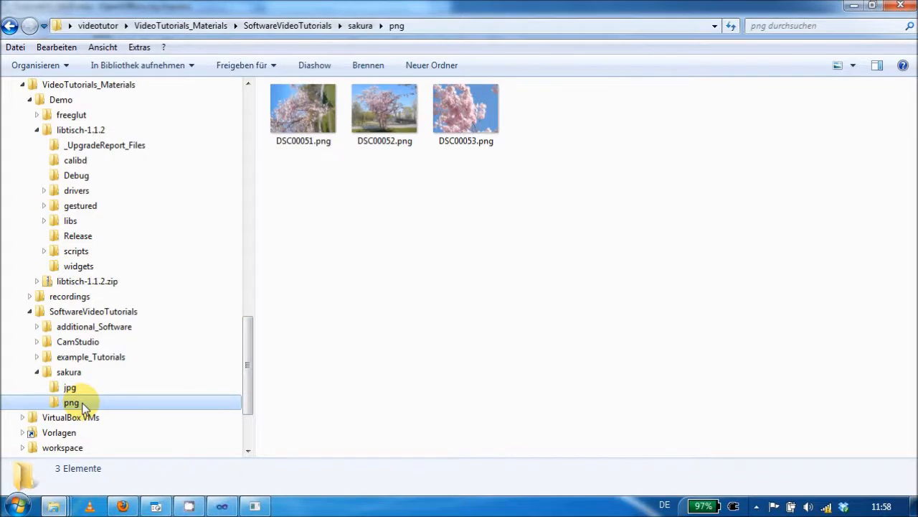
click(78, 236)
key(ctrl+v)
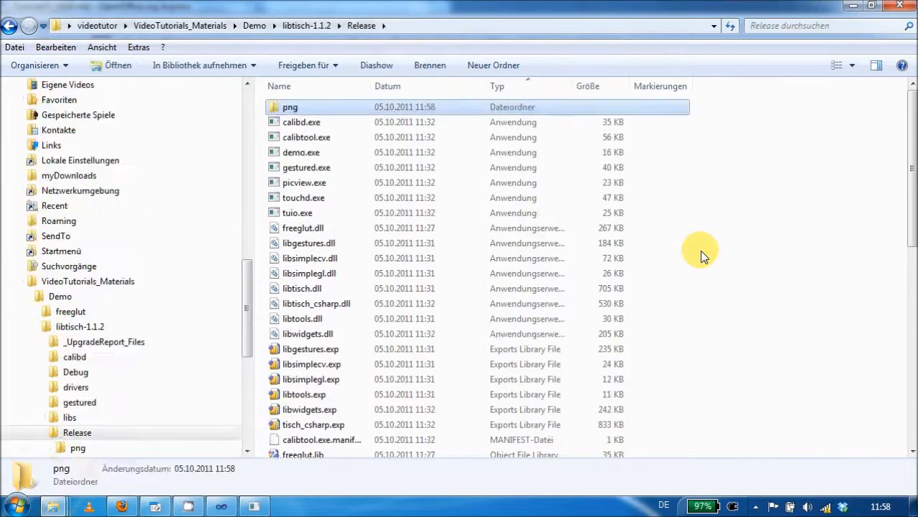
- Append the image paths png/DSC00051.png, png/DSC00052.png and png/DSC00053.png after -m in the target of the picview.exe shortcut and save its properties
scroll(702, 257, down, 10)
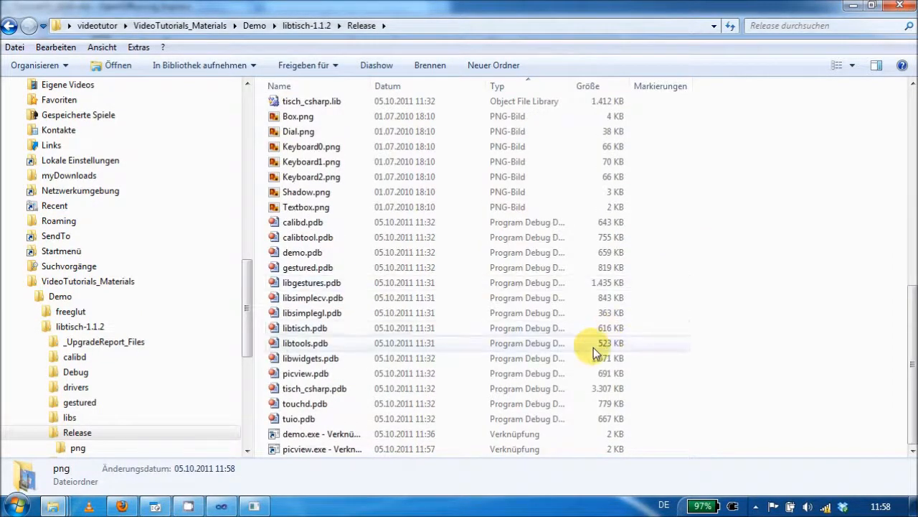
click(321, 450)
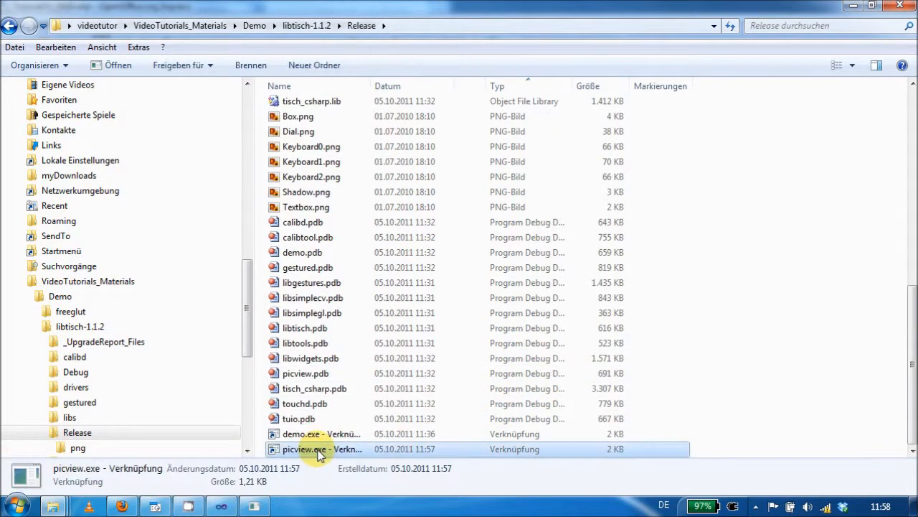
right_click(320, 450)
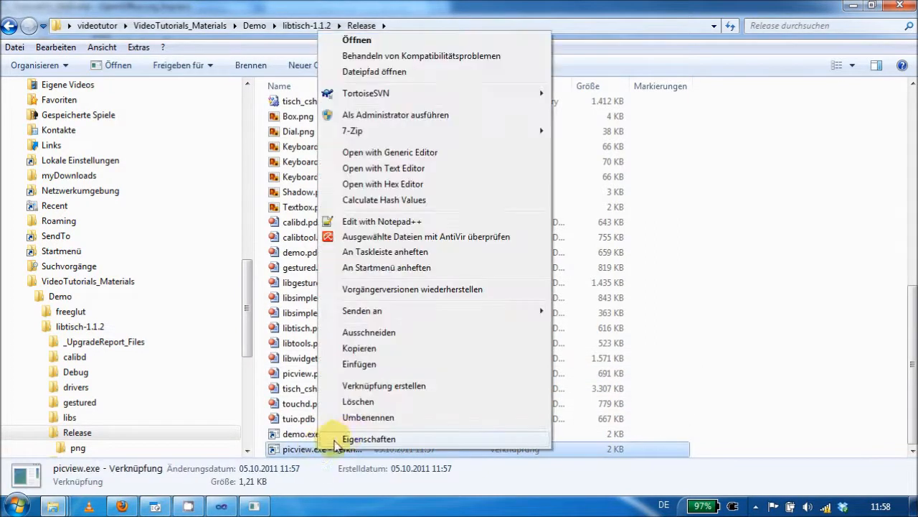
click(410, 439)
key(End)
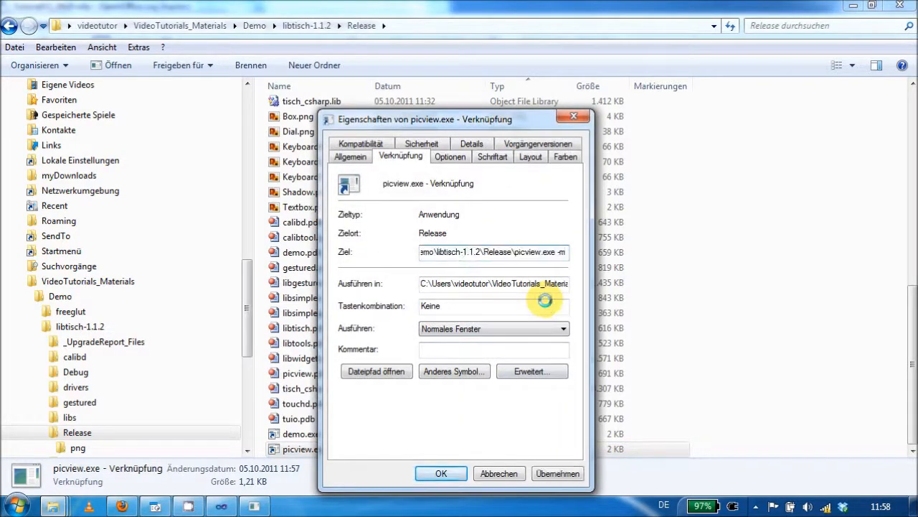
text(p)
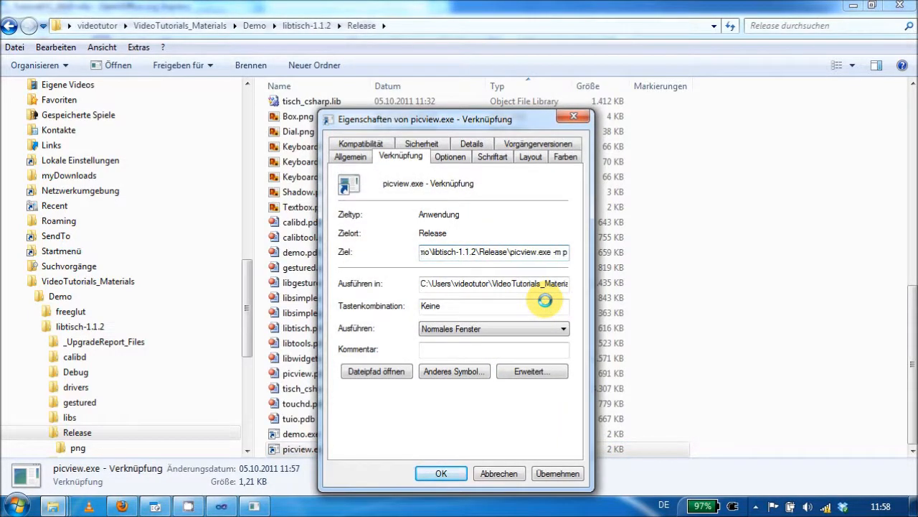
text(ng/DSC00051.png)
text(png/DSC00052.png png/DSC00053.png)
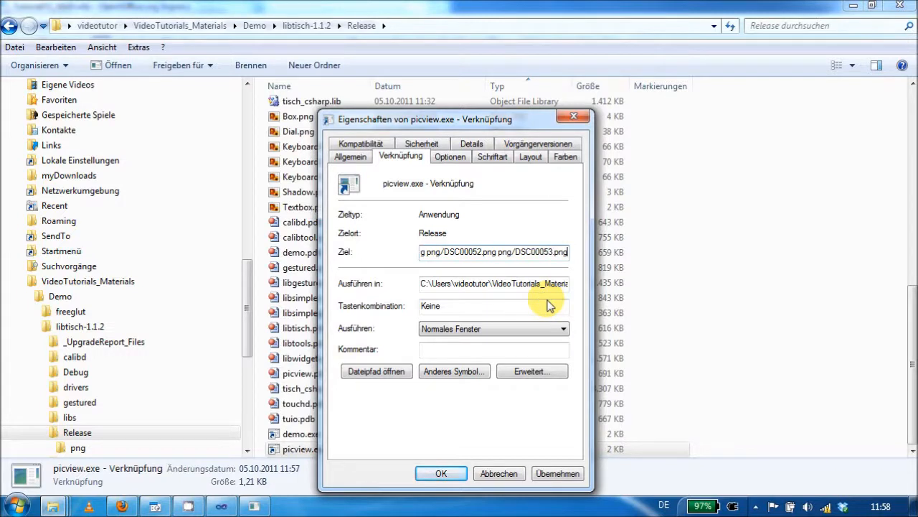
click(435, 475)
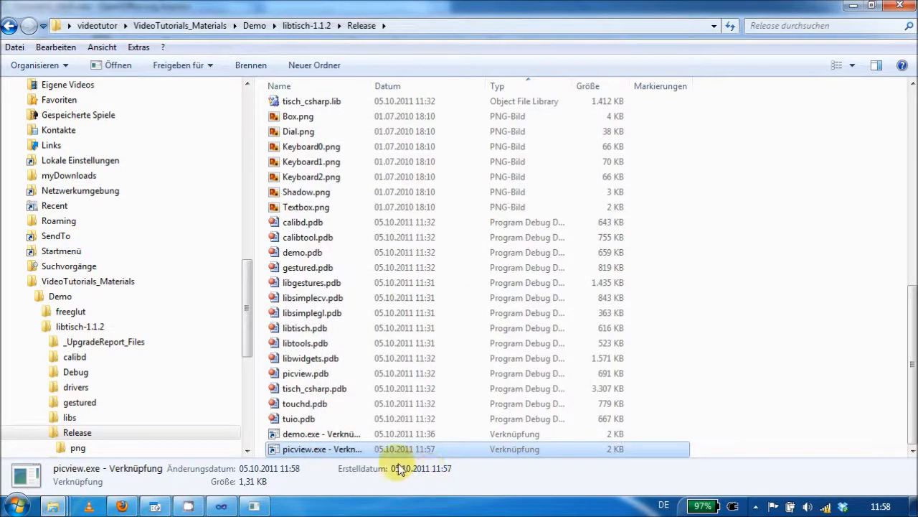
- Start PicView from the picview.exe shortcut, then shift the uppermost picture down towards the middle, turn it upright and enlarge it
double_click(342, 452)
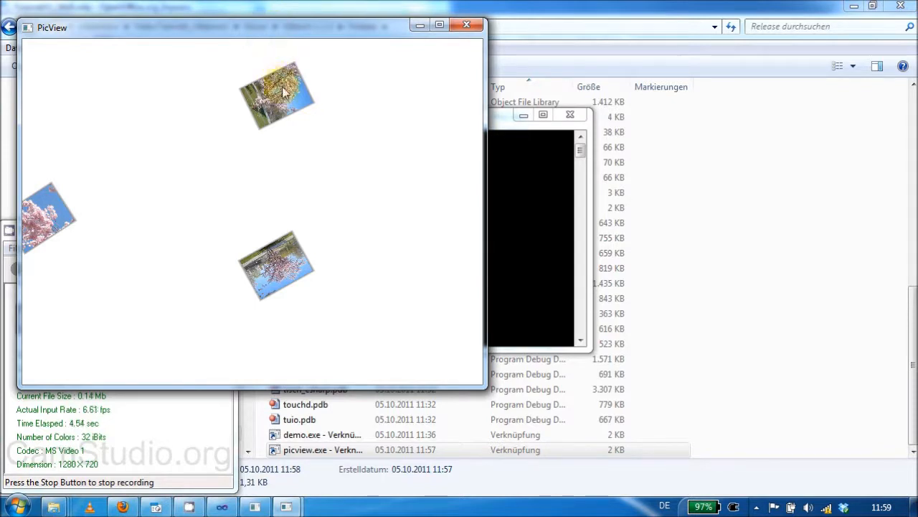
mouse_move(281, 89)
mouse_down()
mouse_move(191, 151)
mouse_move(137, 120)
mouse_move(221, 101)
mouse_move(294, 101)
mouse_move(164, 101)
mouse_move(297, 109)
mouse_move(336, 160)
mouse_move(357, 140)
mouse_move(326, 107)
mouse_move(235, 116)
mouse_move(248, 144)
mouse_up()
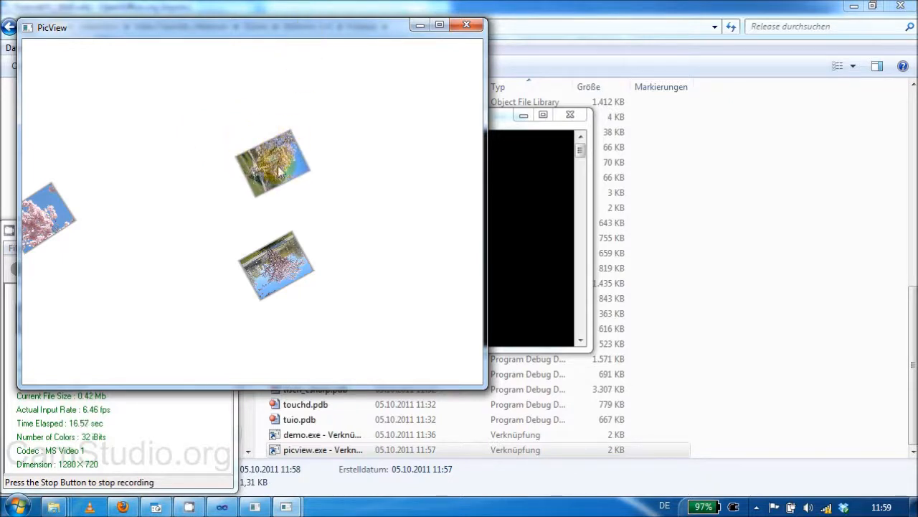
mouse_move(271, 169)
mouse_down()
mouse_move(327, 141)
mouse_move(216, 151)
mouse_move(277, 135)
mouse_move(282, 154)
mouse_move(278, 138)
mouse_move(298, 144)
mouse_move(307, 160)
mouse_move(305, 132)
mouse_move(252, 154)
mouse_move(270, 159)
mouse_move(276, 132)
mouse_move(280, 180)
mouse_up()
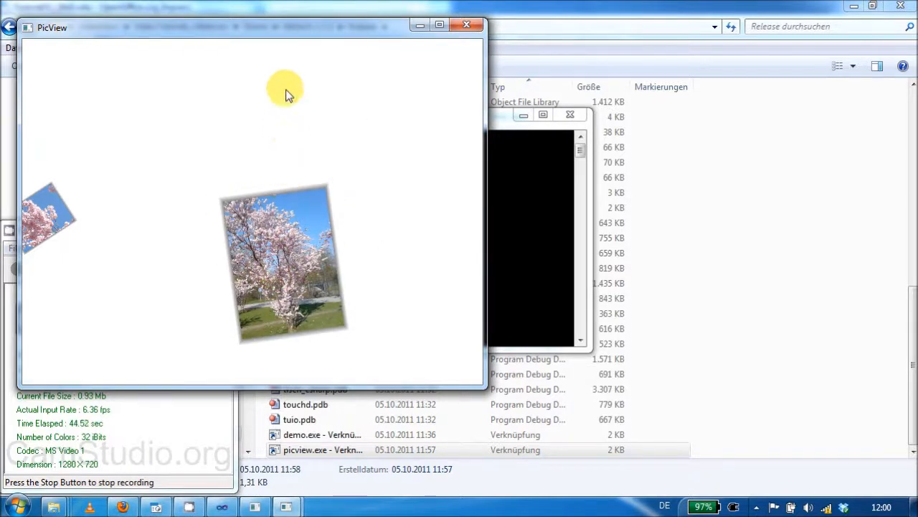
- Maximize PicView, move the enlarged tree picture up, and bring the cut-off blossom close-up fully into view and enlarge it
double_click(297, 28)
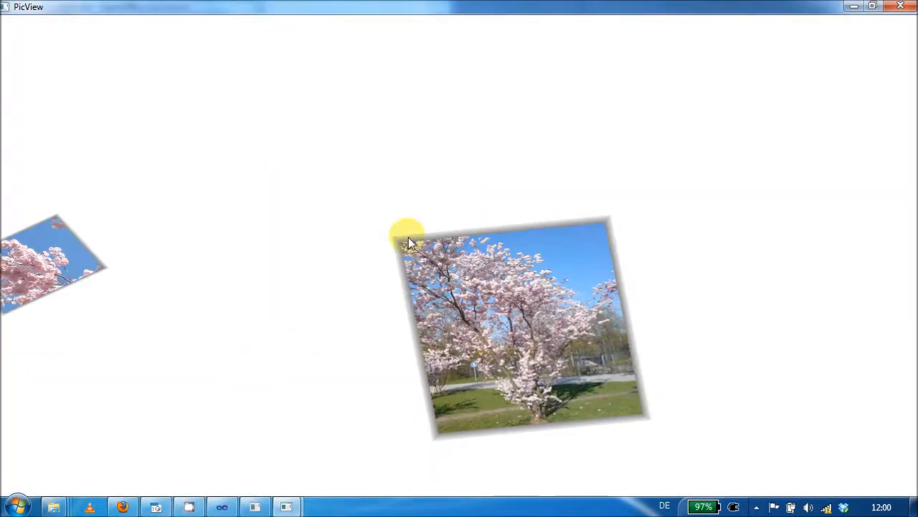
drag(512, 331, 373, 153)
drag(20, 305, 275, 376)
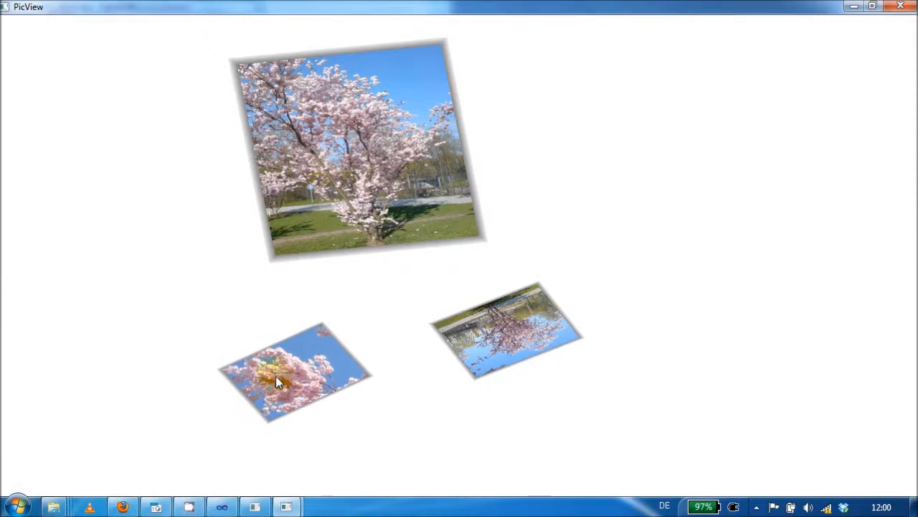
scroll(273, 345, up, 10)
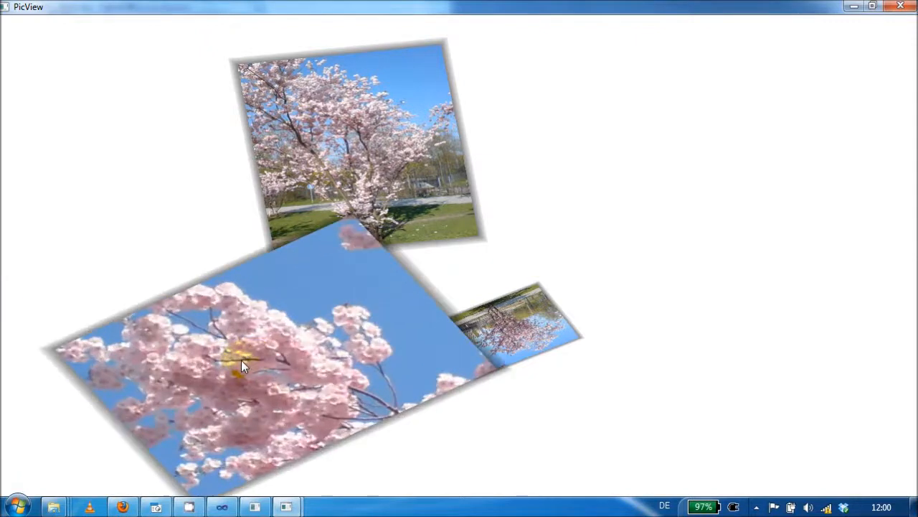
- Move the remaining small picture to the free area beside the tree picture, turn it upright, enlarge it, and close PicView
drag(416, 334, 746, 152)
scroll(744, 139, down, 1)
scroll(744, 140, up, 8)
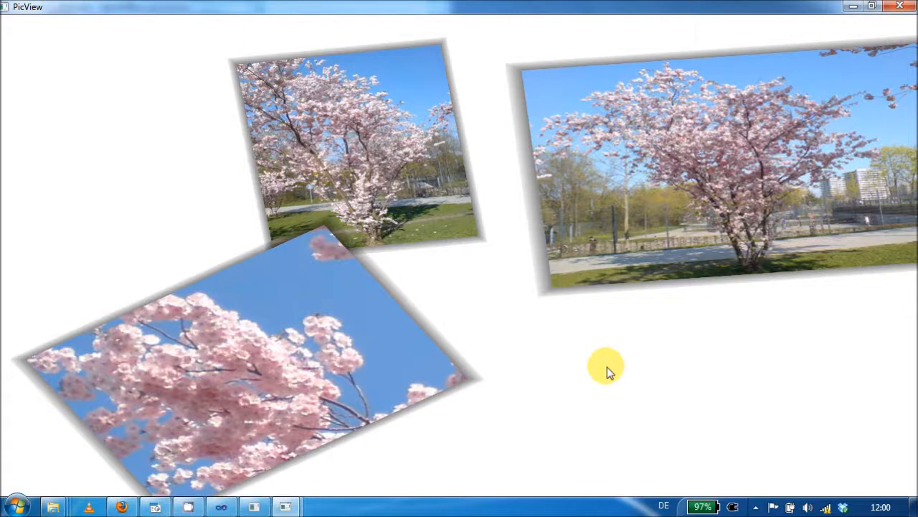
key(Escape)
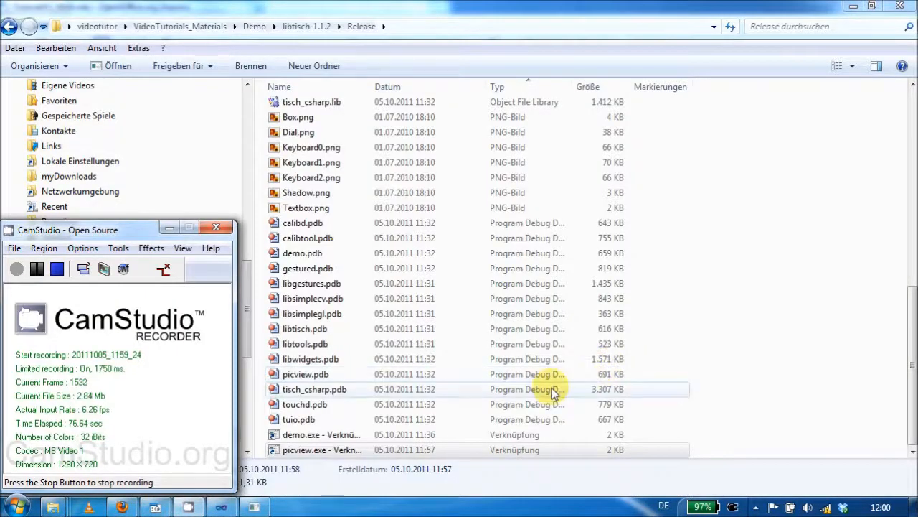